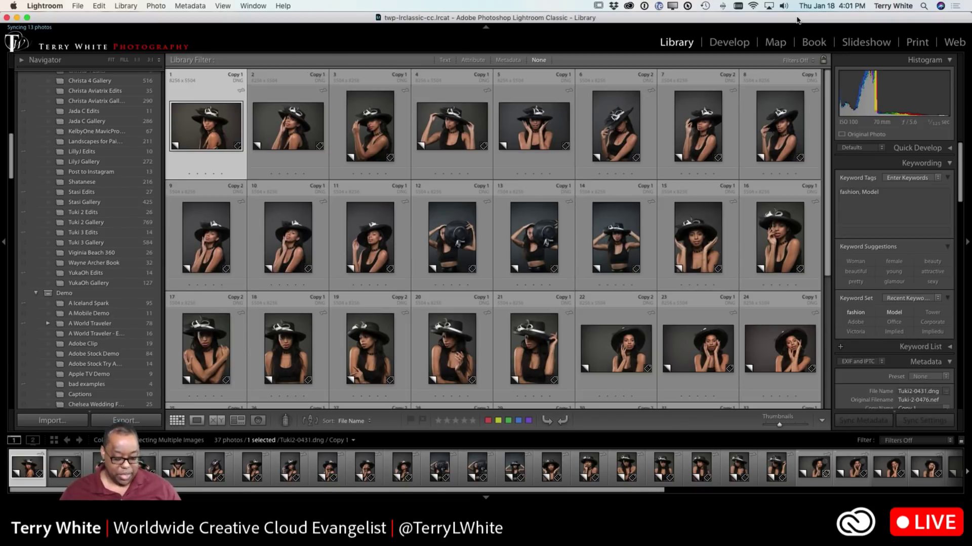
Step: Open the first photo in Develop, enable lens profile corrections and remove chromatic aberration
key("d")
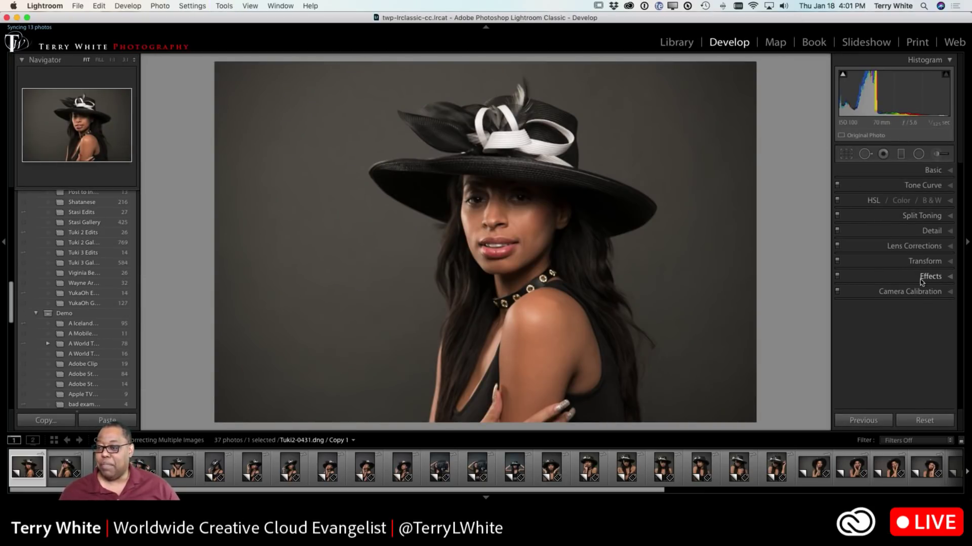
left_click(936, 246)
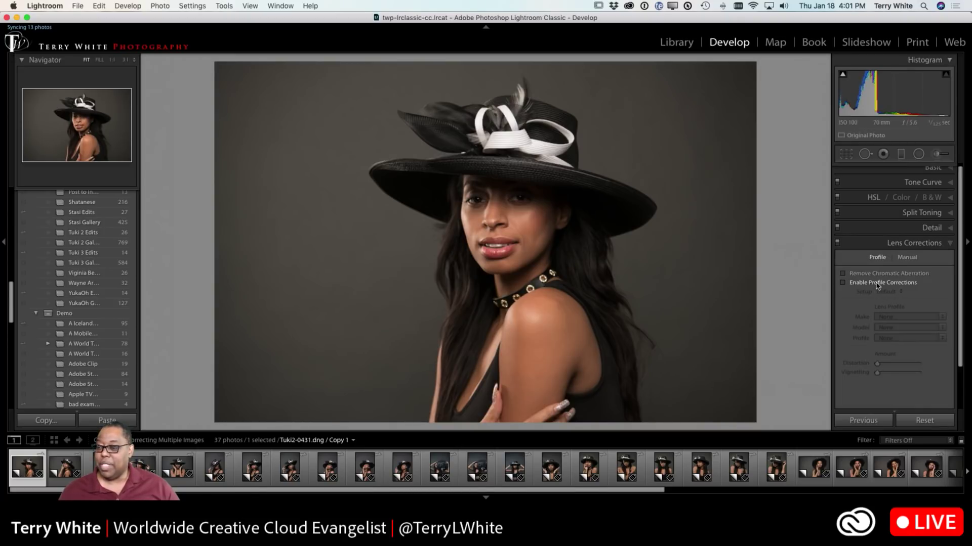
left_click(878, 282)
left_click(879, 273)
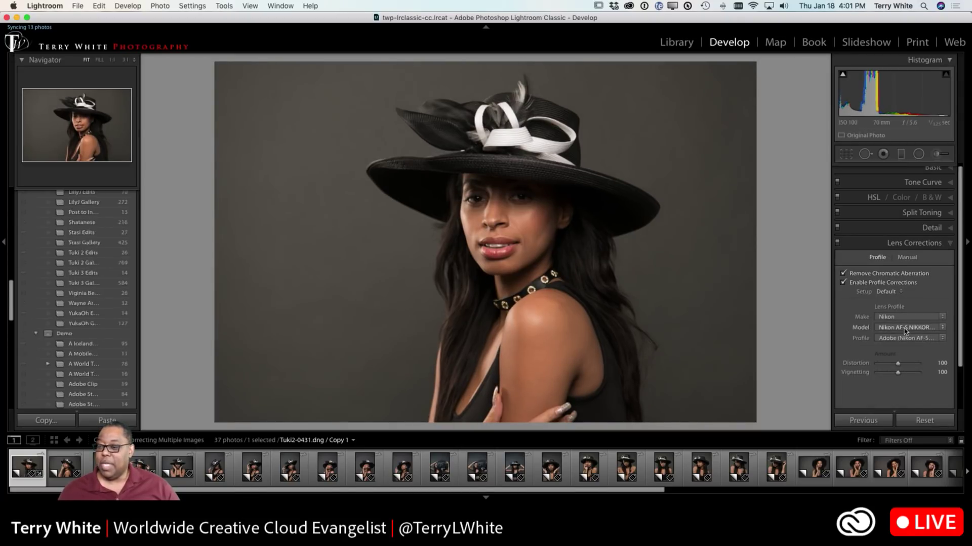
Step: Set the photo's white balance by sampling the gray backdrop and raise its exposure to +0.50
left_click(940, 168)
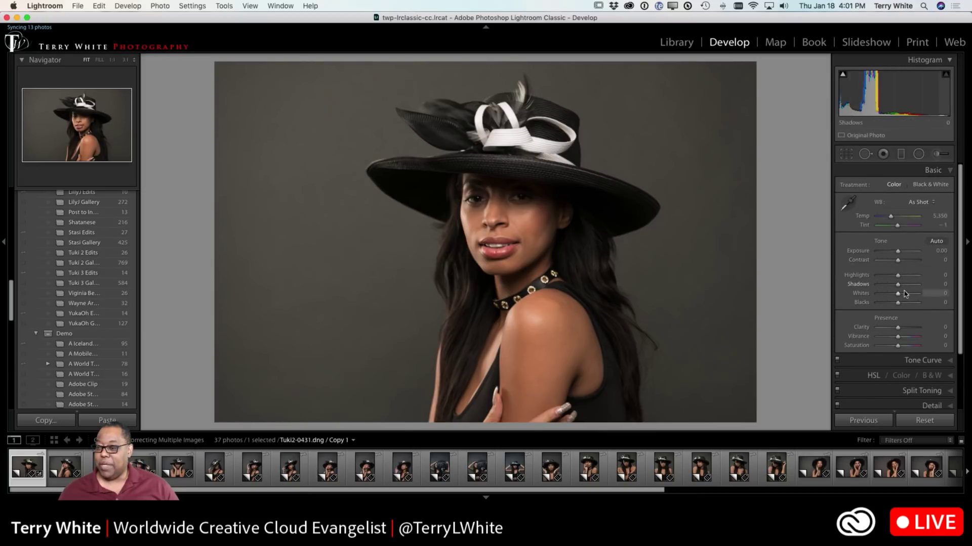
left_click(848, 203)
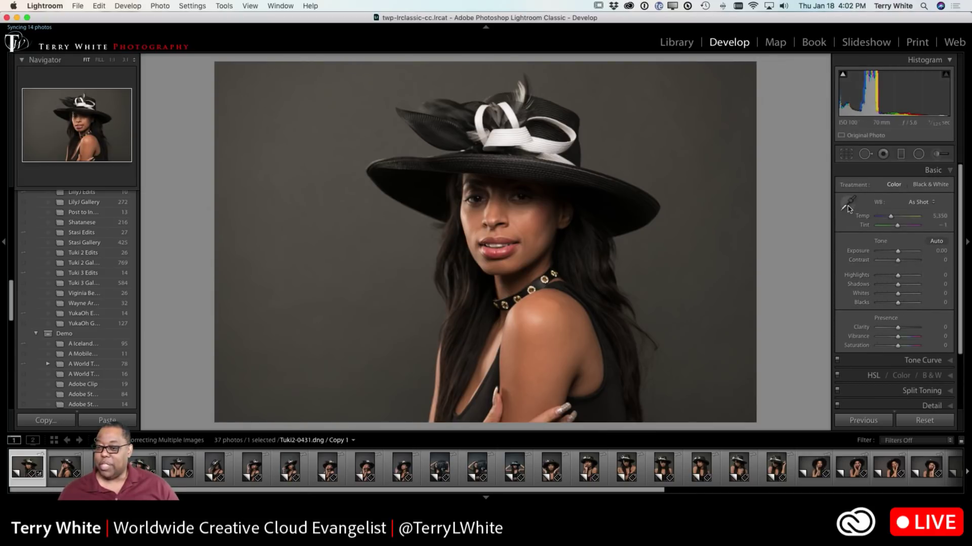
left_click(730, 244)
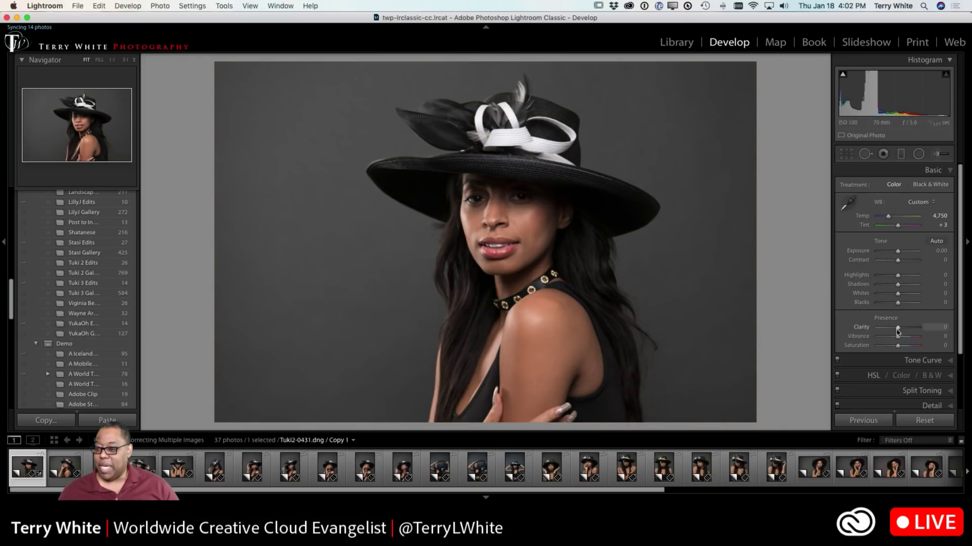
left_click_drag(898, 252, 900, 255)
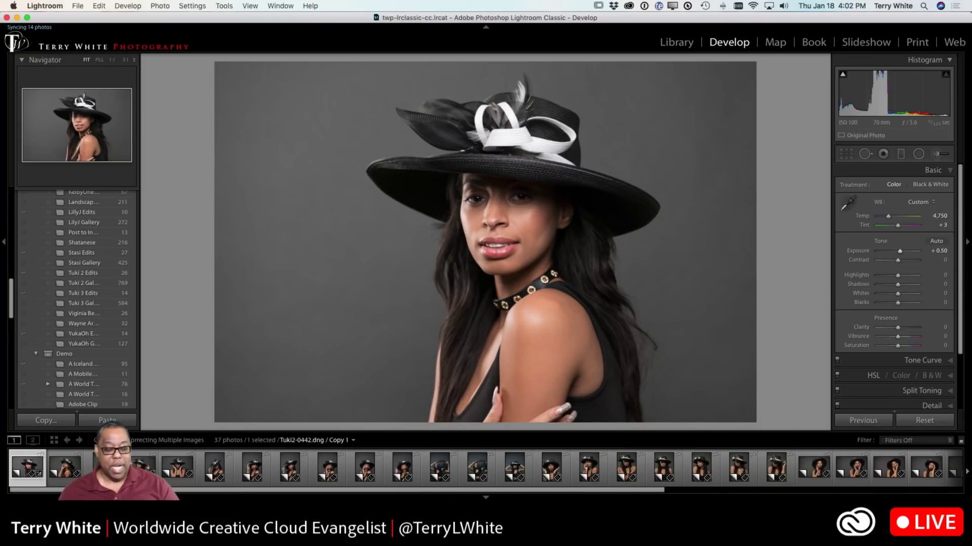
Step: Apply the previous photo's settings to the second photo
left_click(67, 469)
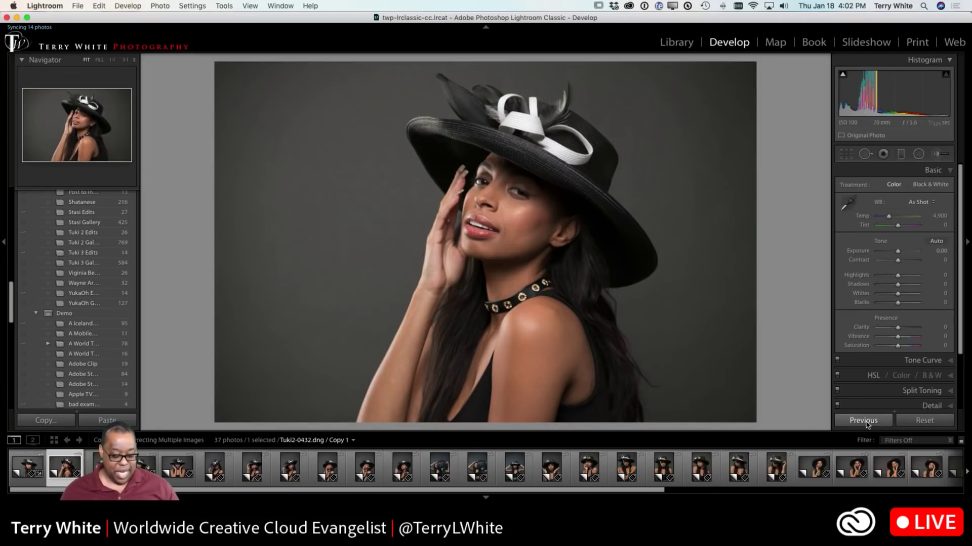
key("alt")
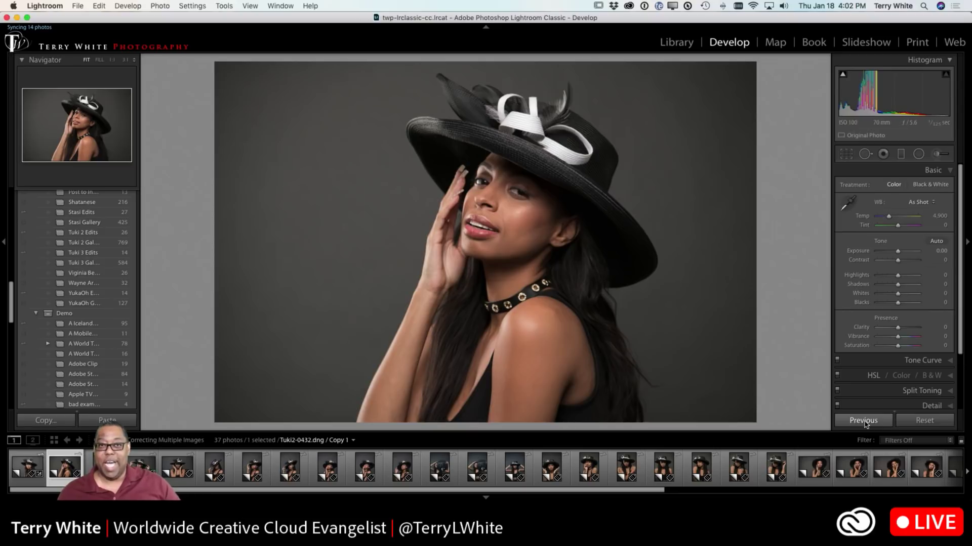
left_click(863, 421)
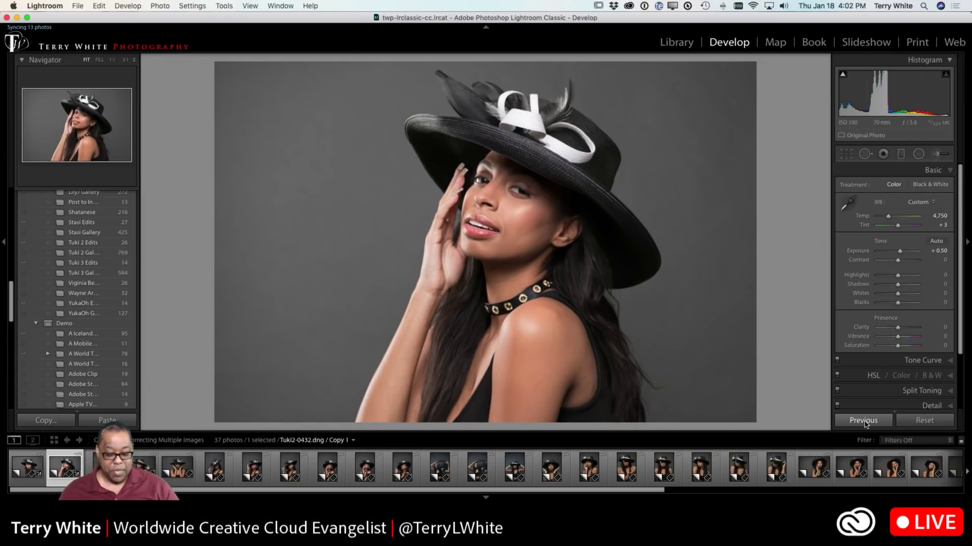
Step: Select all photos from the third through the last one in the Library grid
key("g")
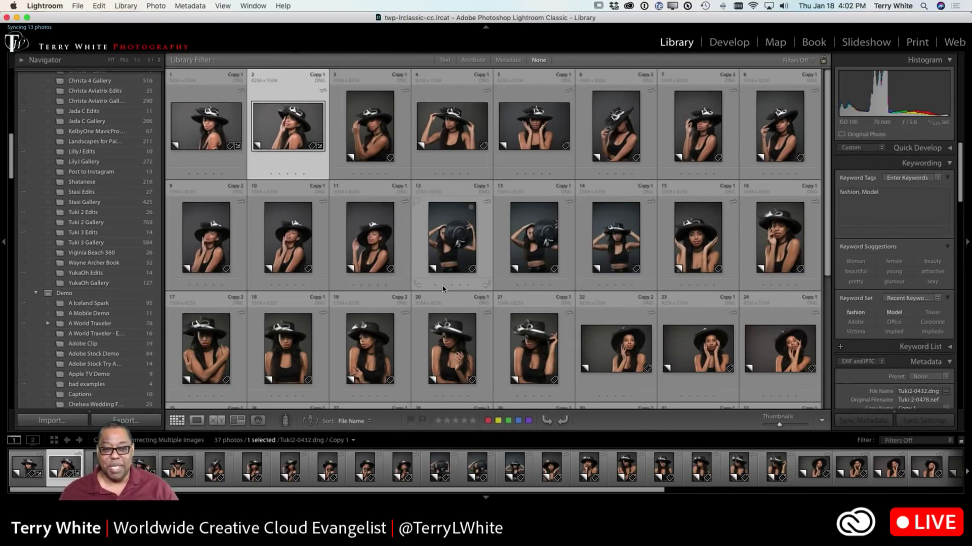
left_click(379, 144)
scroll(480, 240, "down", 2)
scroll(481, 240, "down", 3)
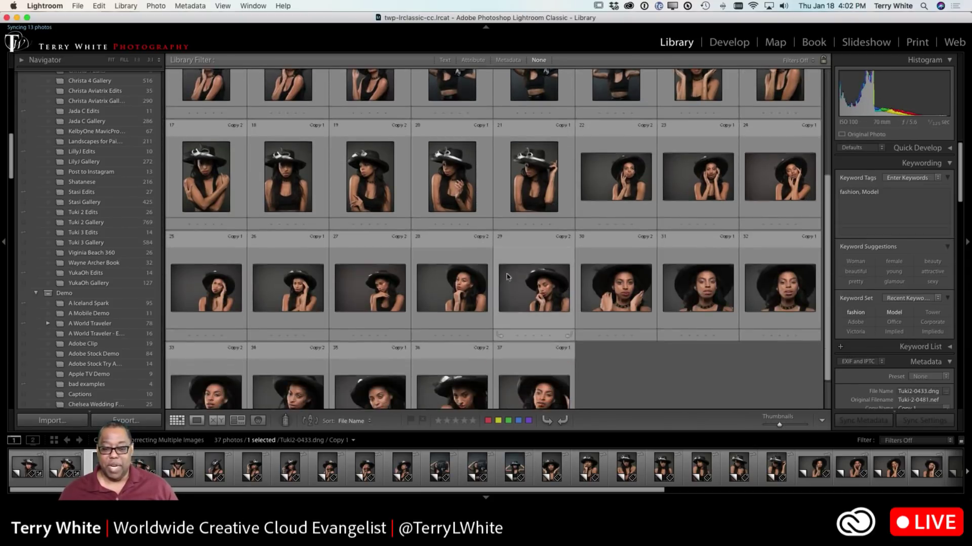
left_click(523, 387, "shift")
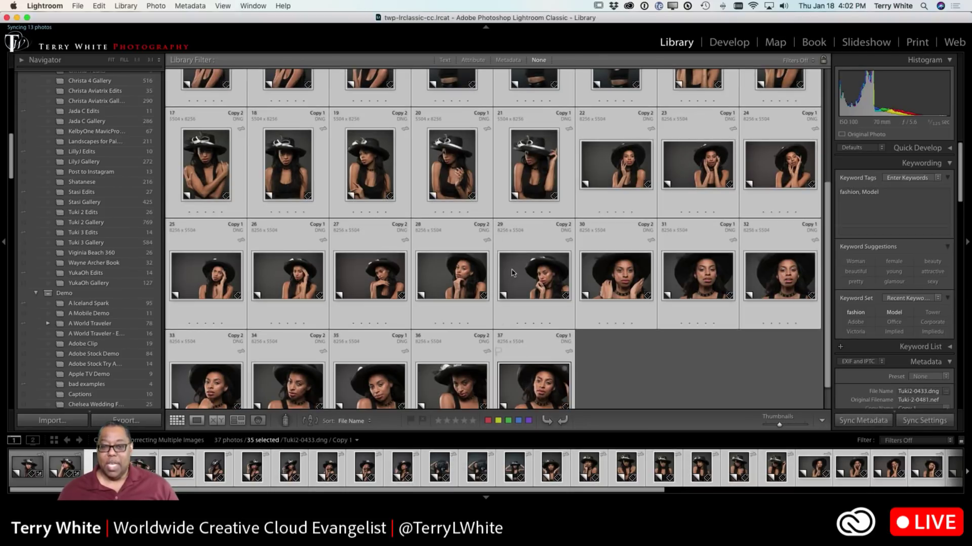
scroll(486, 253, "up", 3)
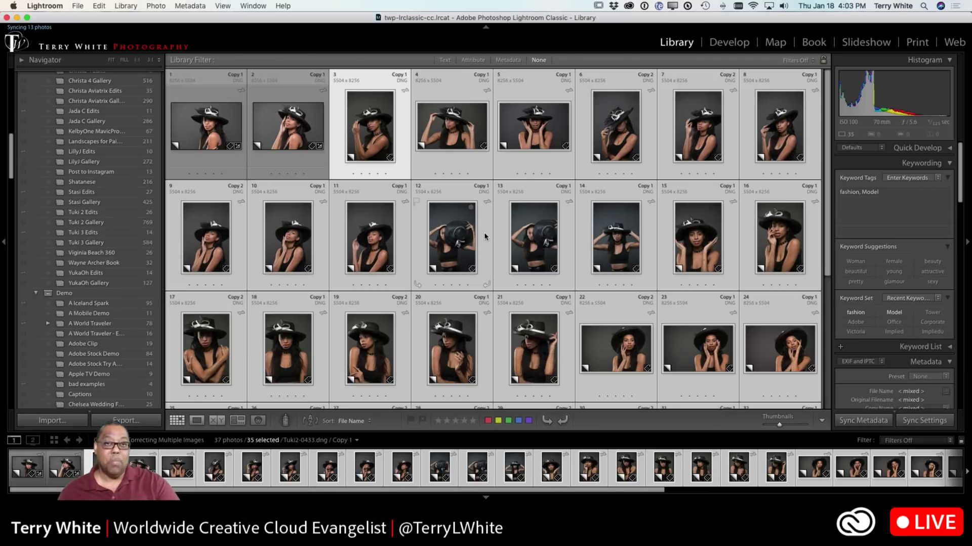
Step: Take the selected photos into Develop and switch Sync to Auto Sync
key("d")
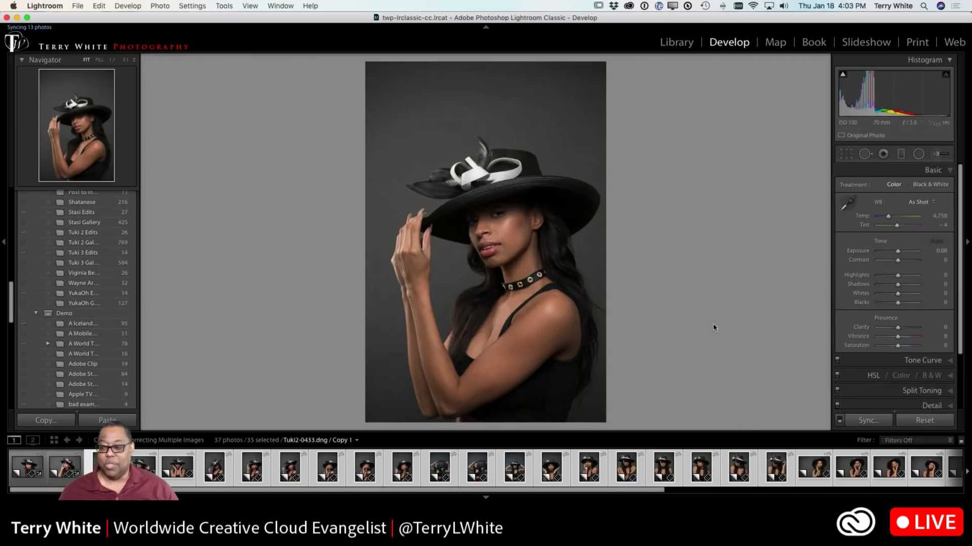
left_click(863, 425)
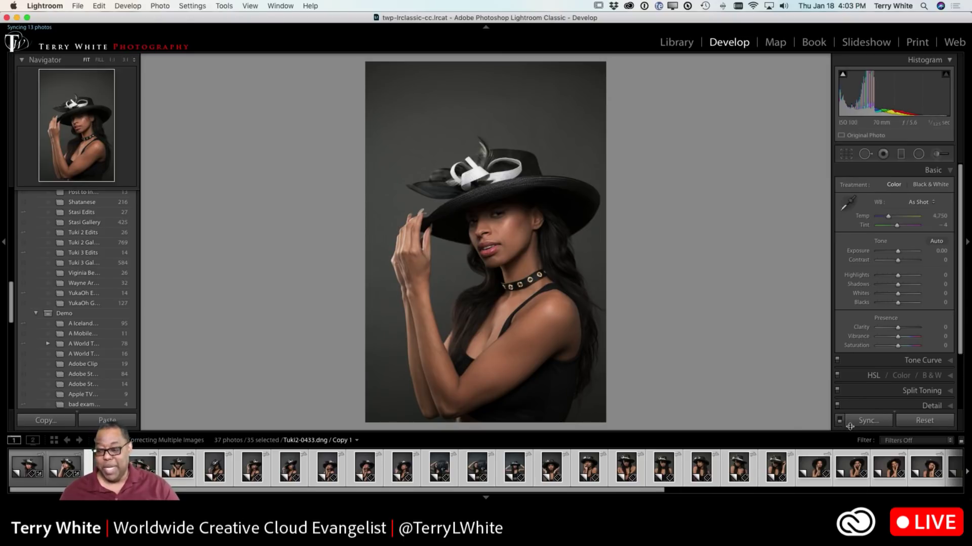
left_click(838, 421)
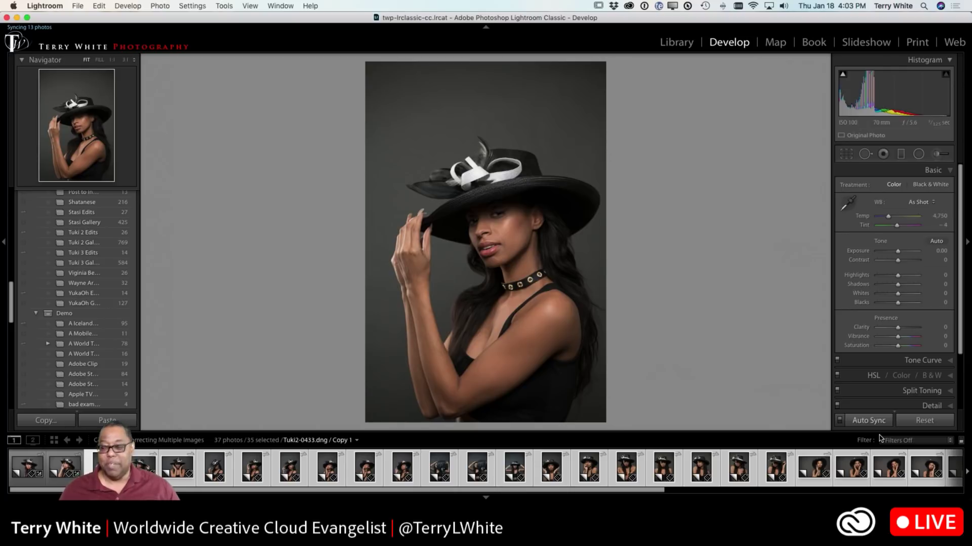
Step: Enable profile corrections and chromatic aberration removal for all the selected photos
scroll(955, 400, "down", 5)
left_click(927, 353)
left_click(876, 282)
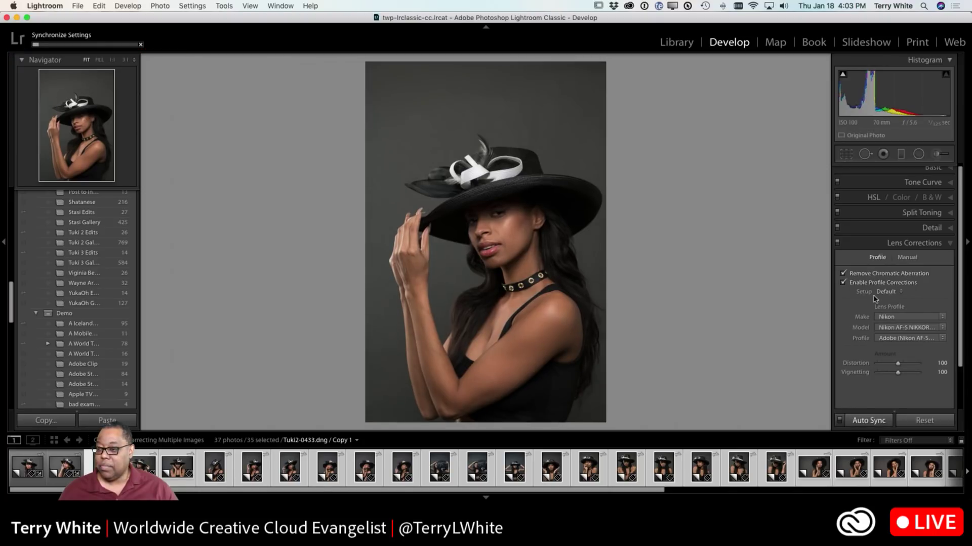
Step: Sample the gray backdrop for the batch's white balance and set the exposure to +1.10
left_click(945, 177)
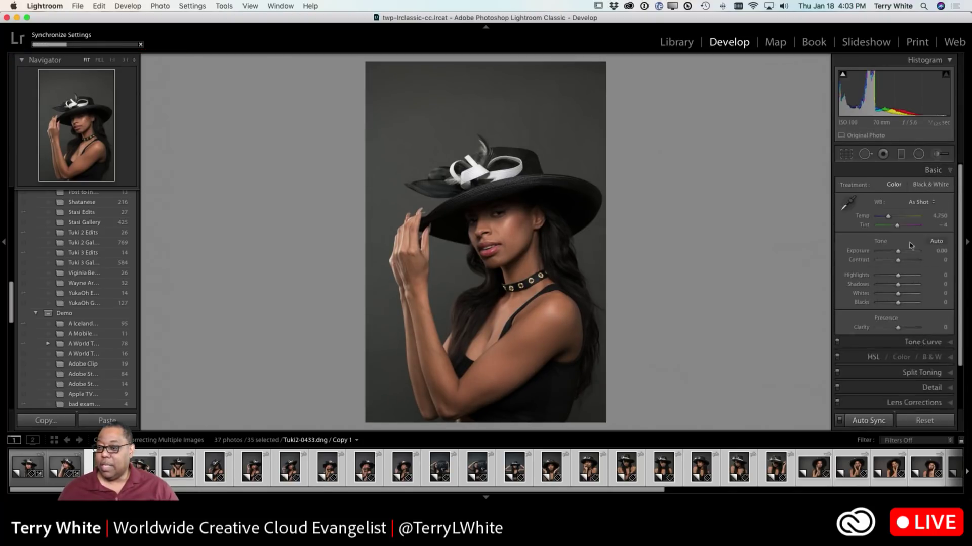
left_click(847, 202)
left_click(576, 143)
left_click_drag(898, 251, 904, 253)
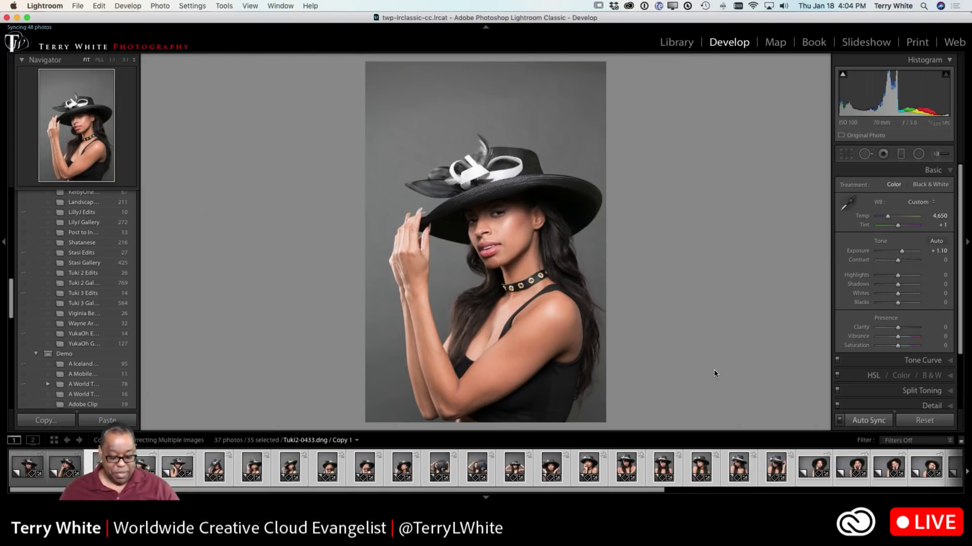
Step: Review the synced photos in the grid and set the whole selection's exposure to +0.65
key("g")
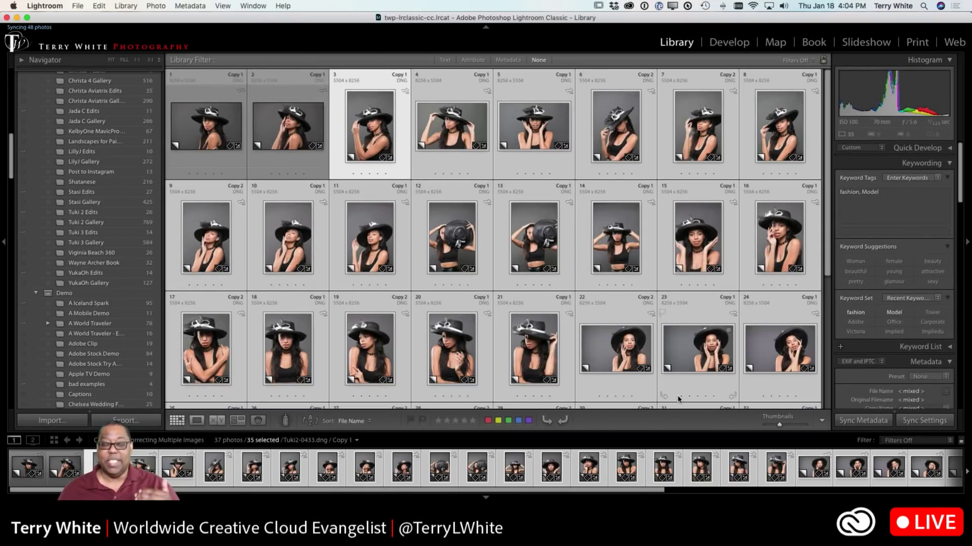
scroll(656, 357, "down", 5)
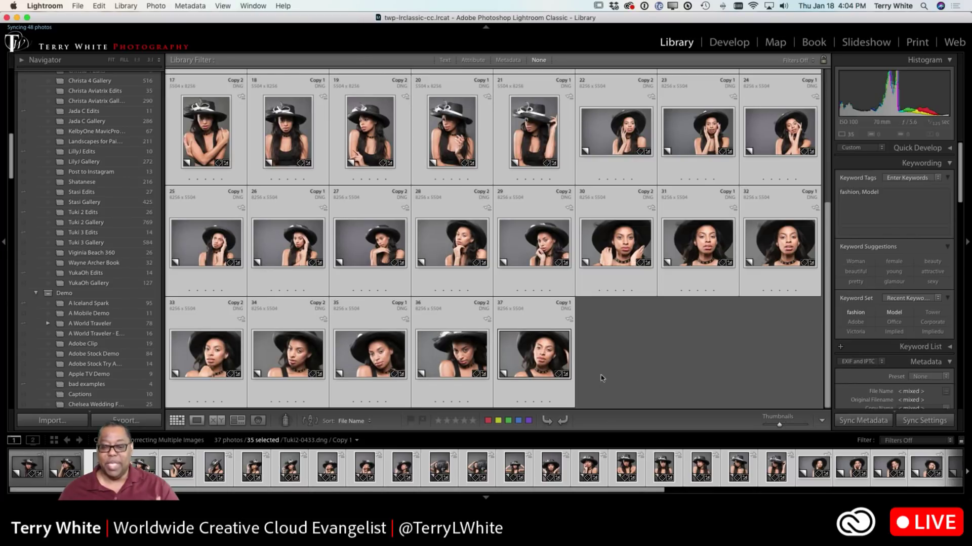
scroll(605, 374, "up", 5)
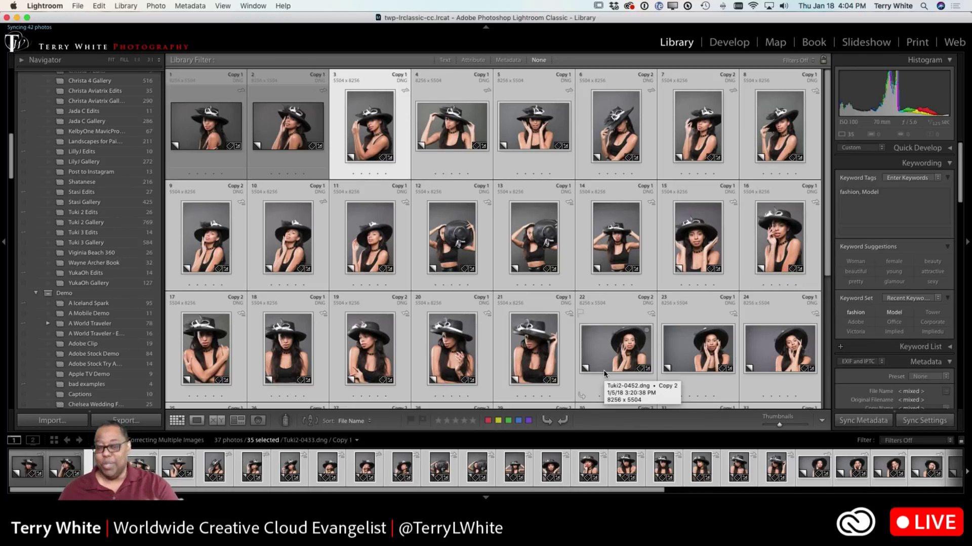
key("d")
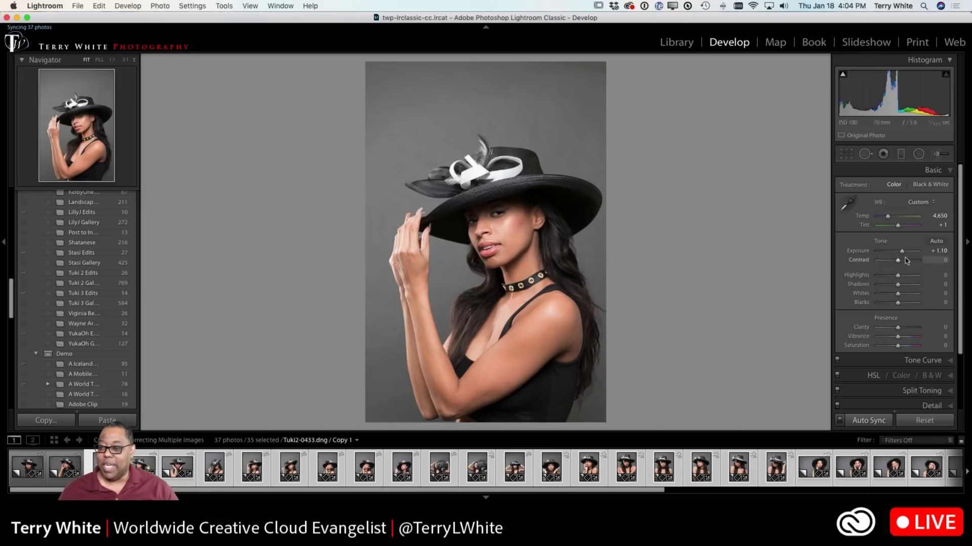
left_click_drag(902, 251, 900, 253)
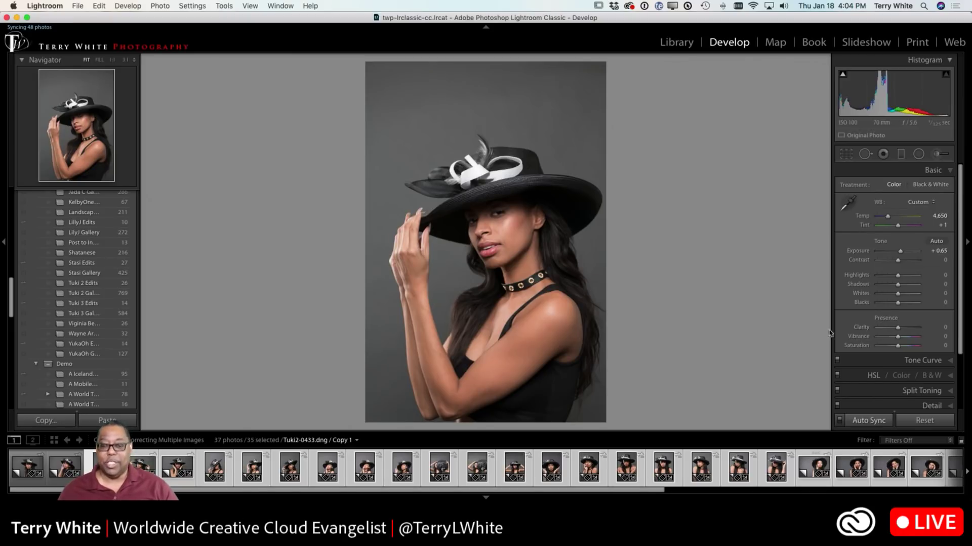
Step: Open only the first photo in Develop and set vibrance to +7, exposure to +0.40 and shadows to +39
key("g")
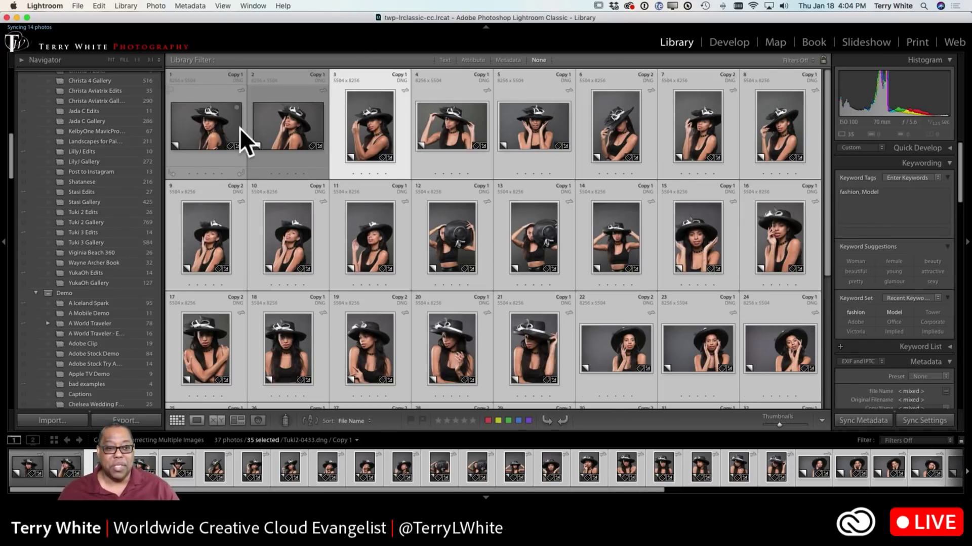
left_click(219, 131)
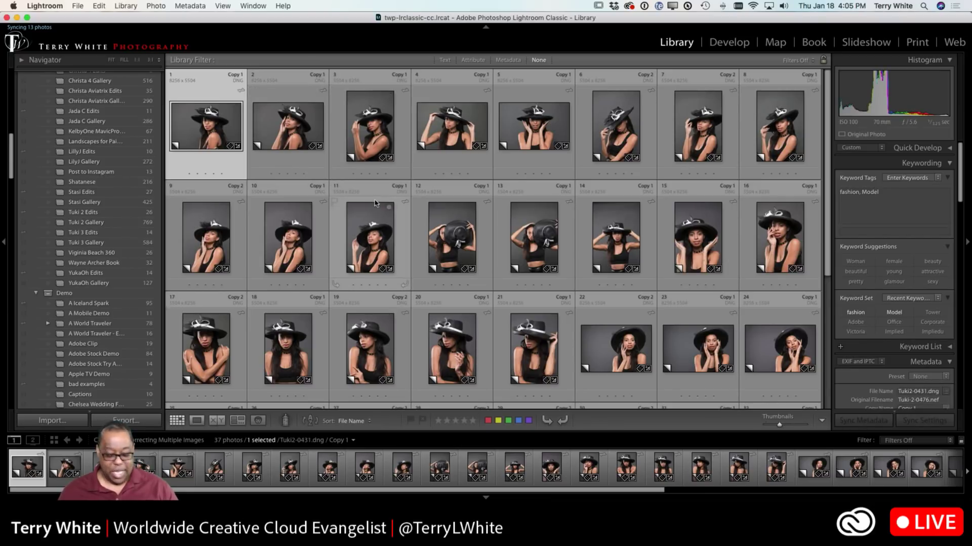
key("d")
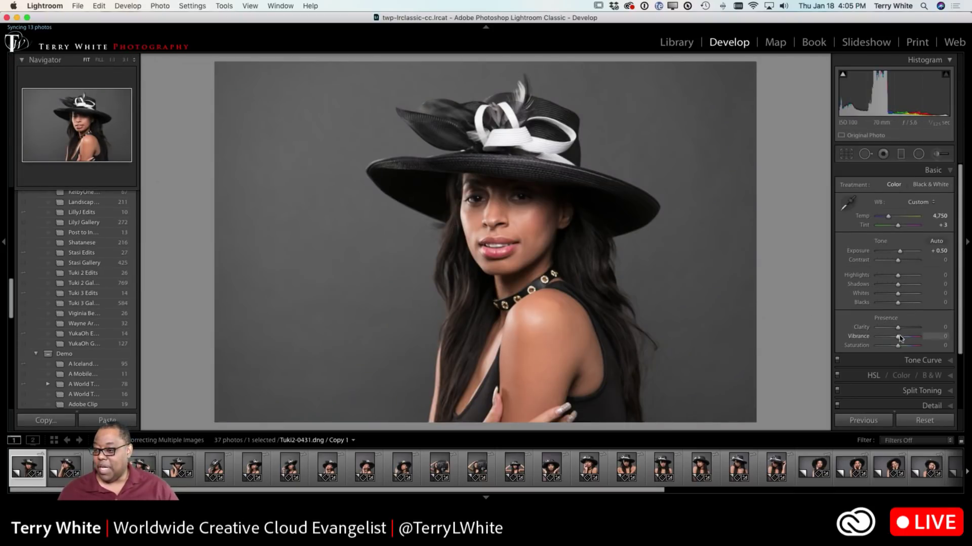
left_click_drag(898, 337, 900, 339)
left_click_drag(900, 252, 905, 286)
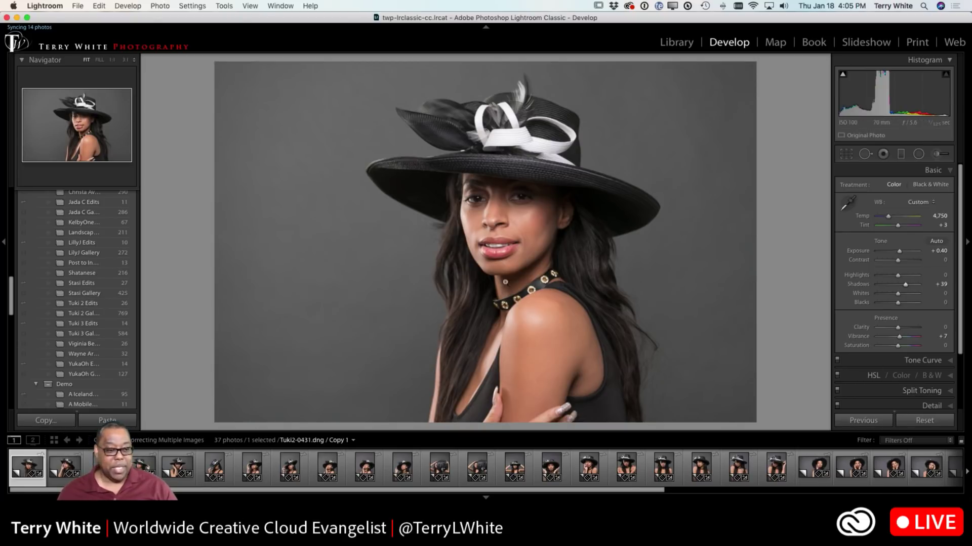
Step: Apply the B&W Look 5 preset from the Lightroom B&W Presets to the first photo
scroll(80, 257, "up", 10)
scroll(79, 257, "up", 10)
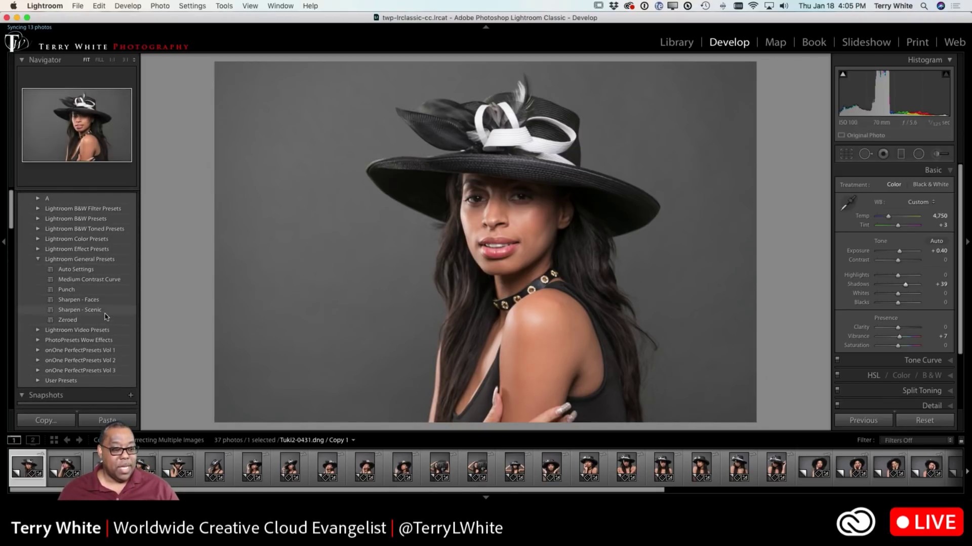
left_click(37, 219)
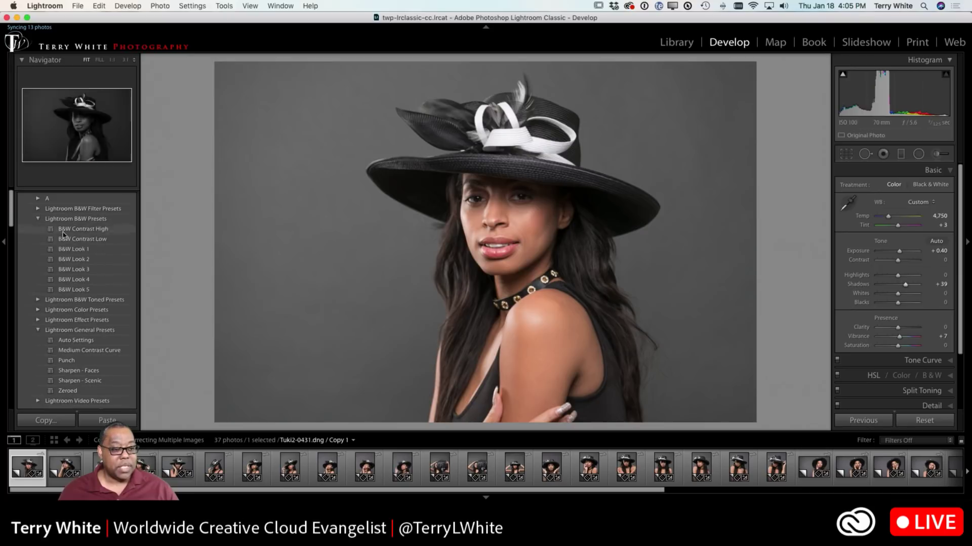
left_click(75, 290)
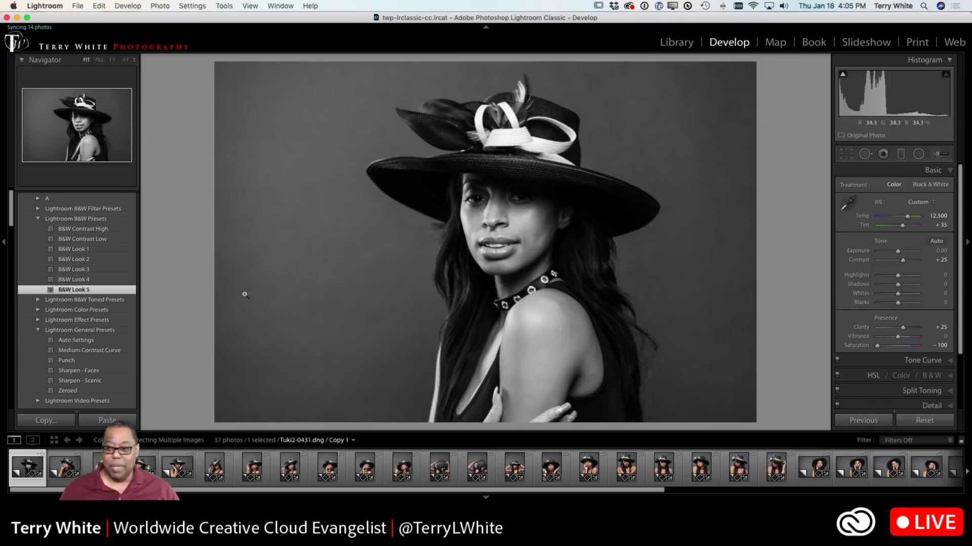
Step: Copy the first photo's Develop settings, trying only White Balance, Basic Tone, Treatment and Color before including every setting
left_click(46, 421)
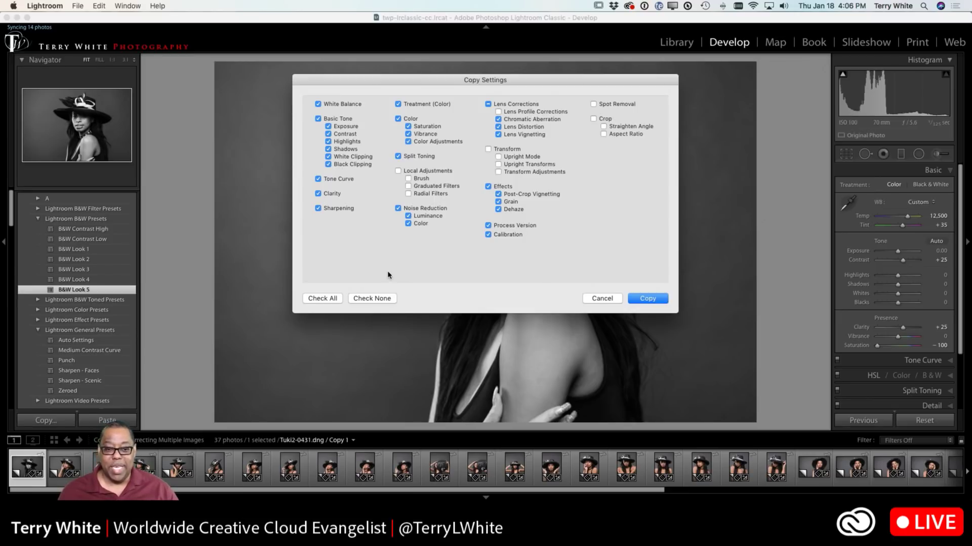
left_click(374, 300)
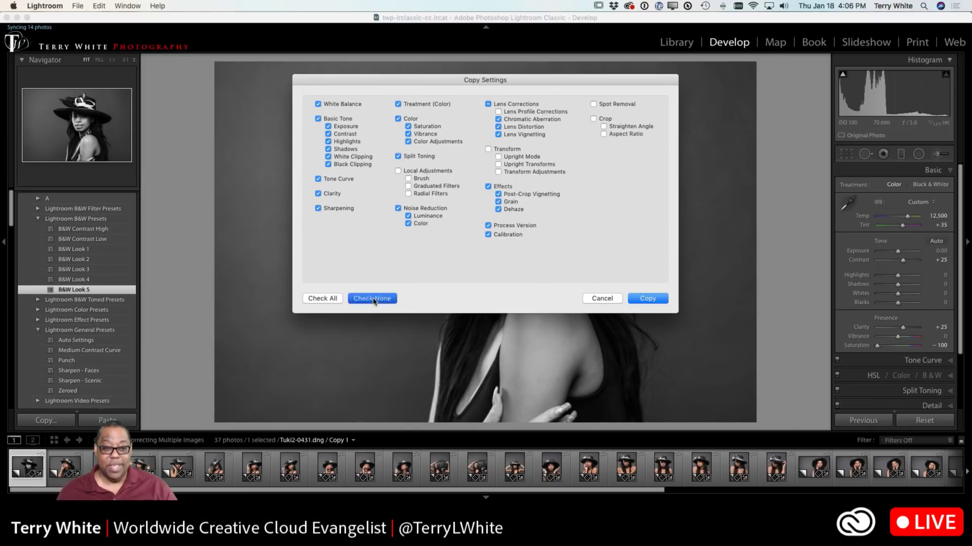
left_click(317, 105)
left_click(318, 119)
left_click(398, 104)
left_click(398, 119)
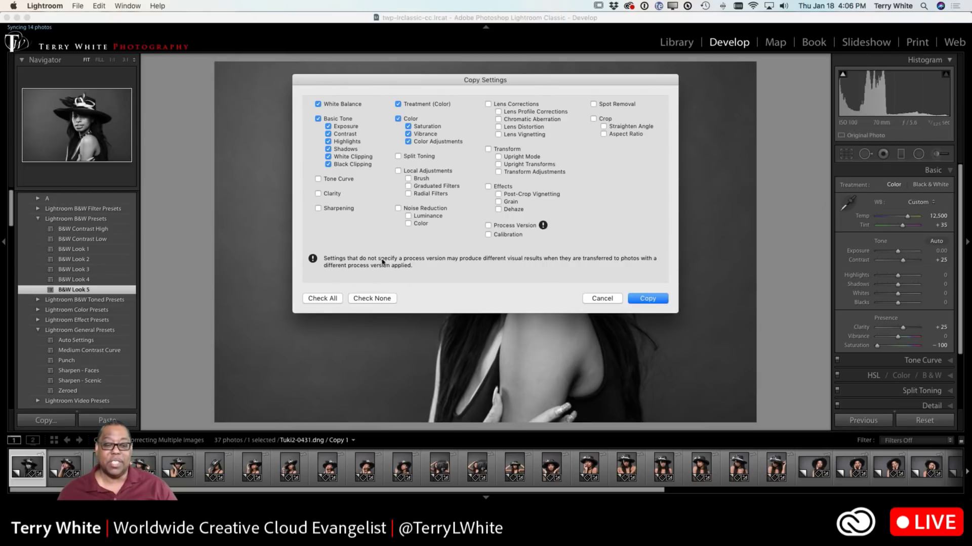
left_click(332, 301)
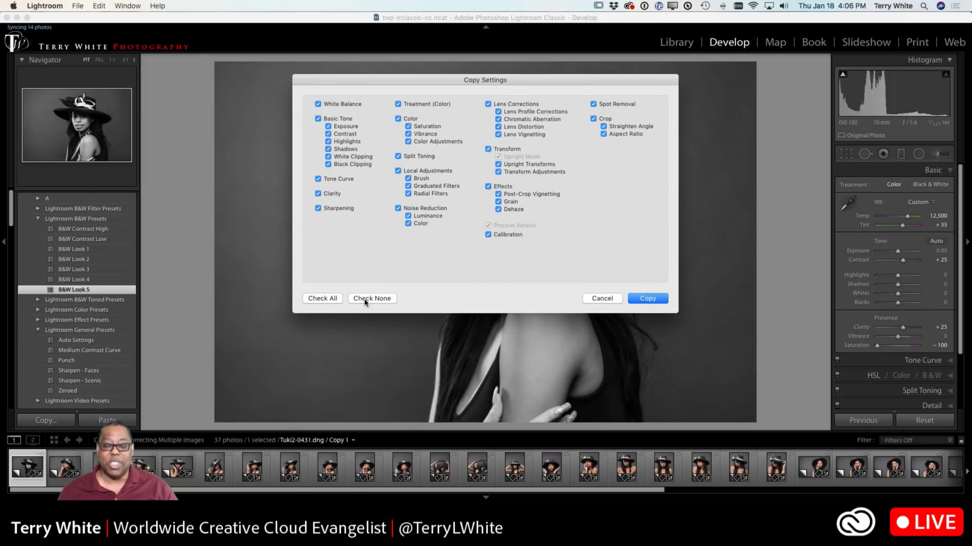
left_click(647, 298)
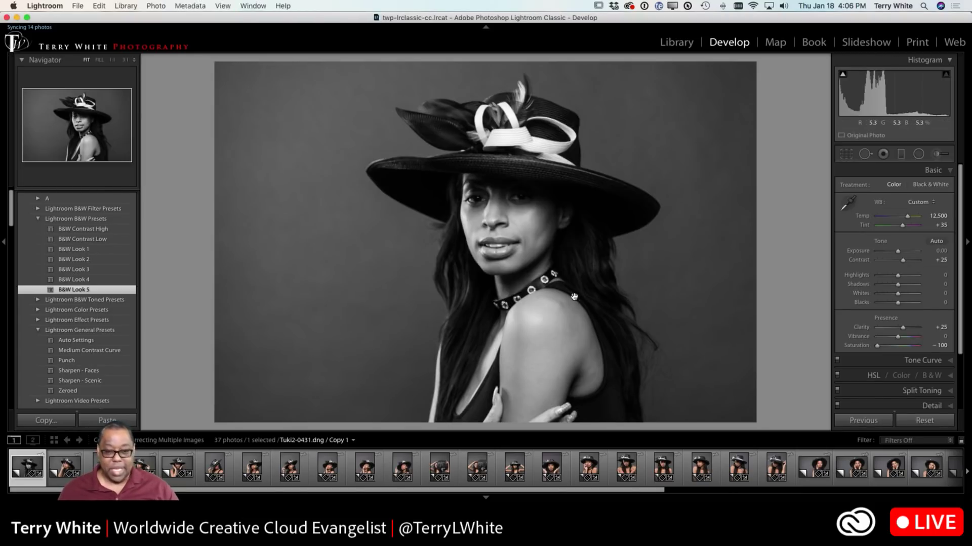
Step: Select photos 22 to 24 in the grid and paste the copied black-and-white settings onto all three in Develop
key("g")
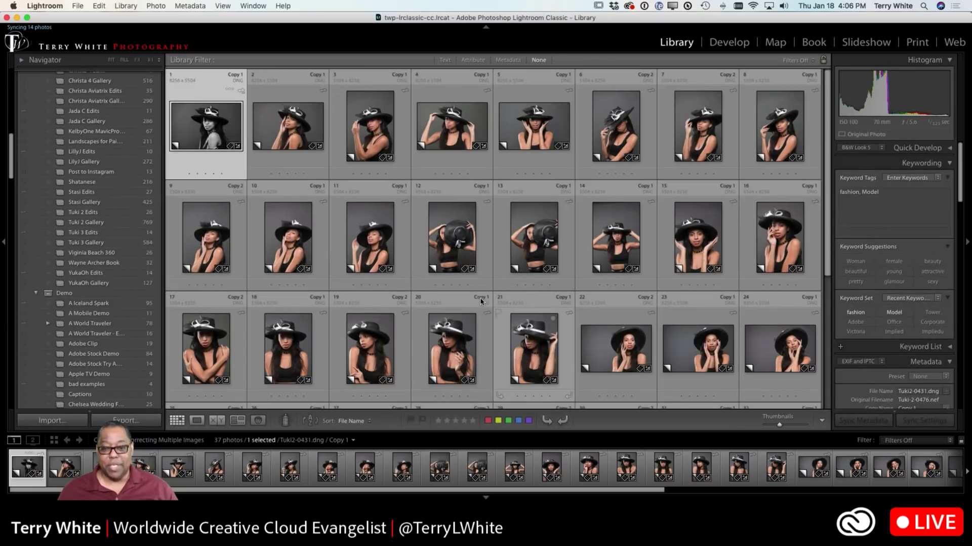
left_click(595, 347)
left_click(780, 349, "shift")
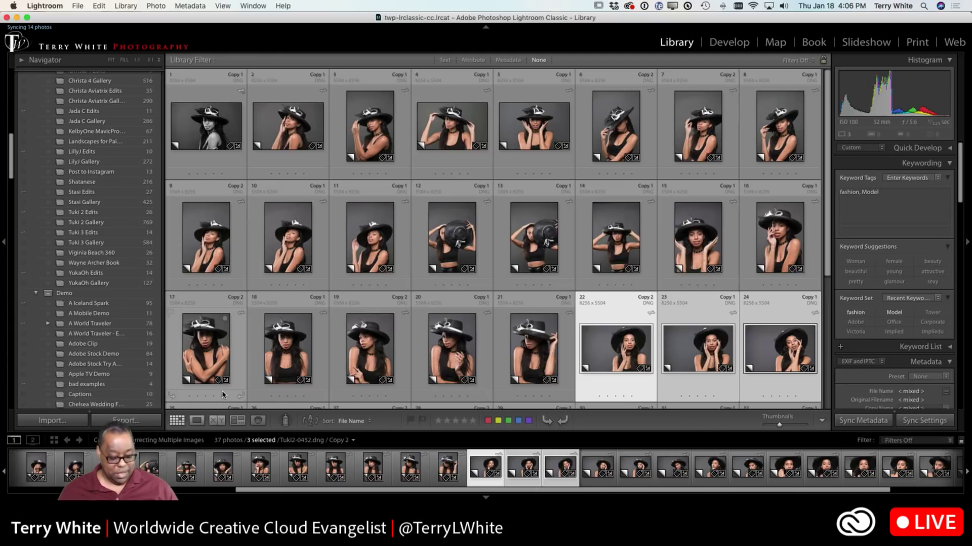
key("d")
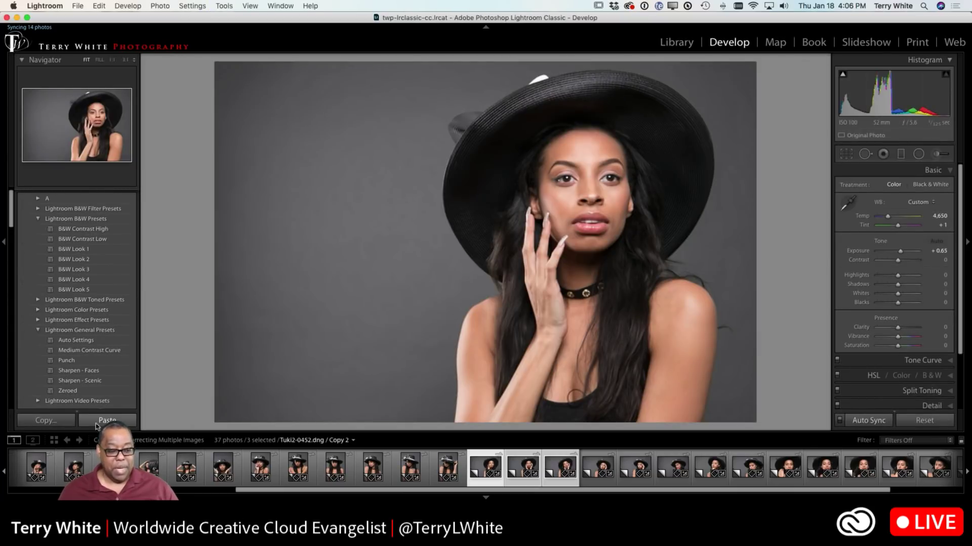
left_click(101, 421)
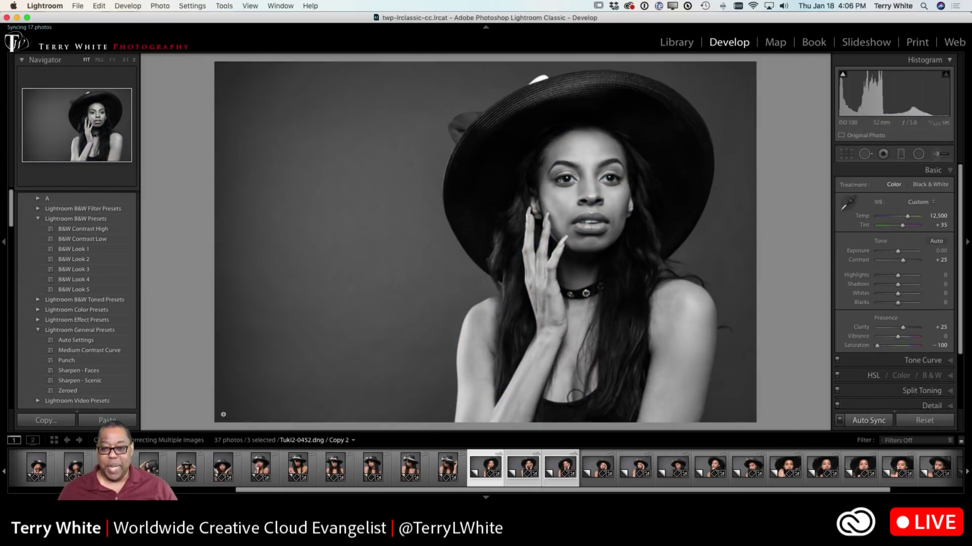
Step: Return to the grid and select the vertical photos 3, 6 to 11, 14 and 15 together
key("g")
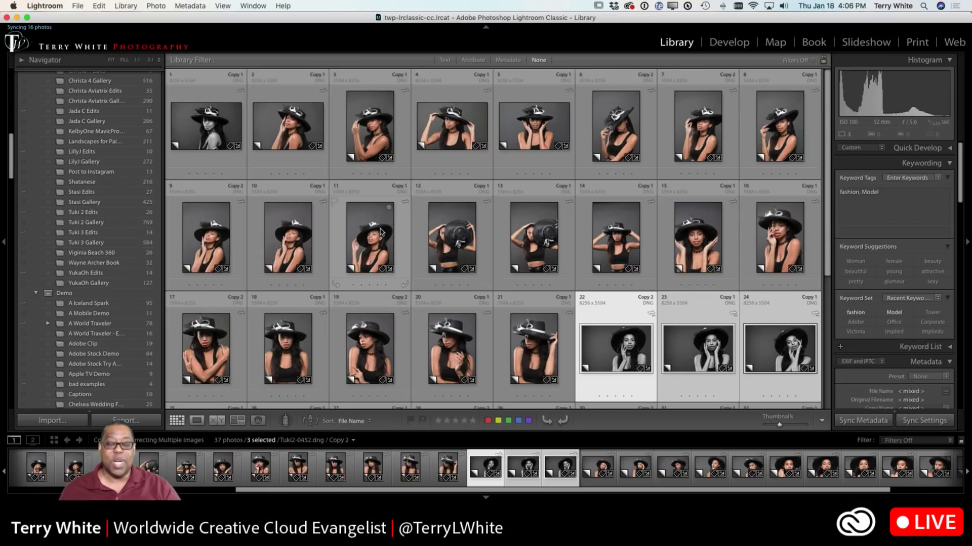
left_click(363, 161)
left_click(608, 156, "super")
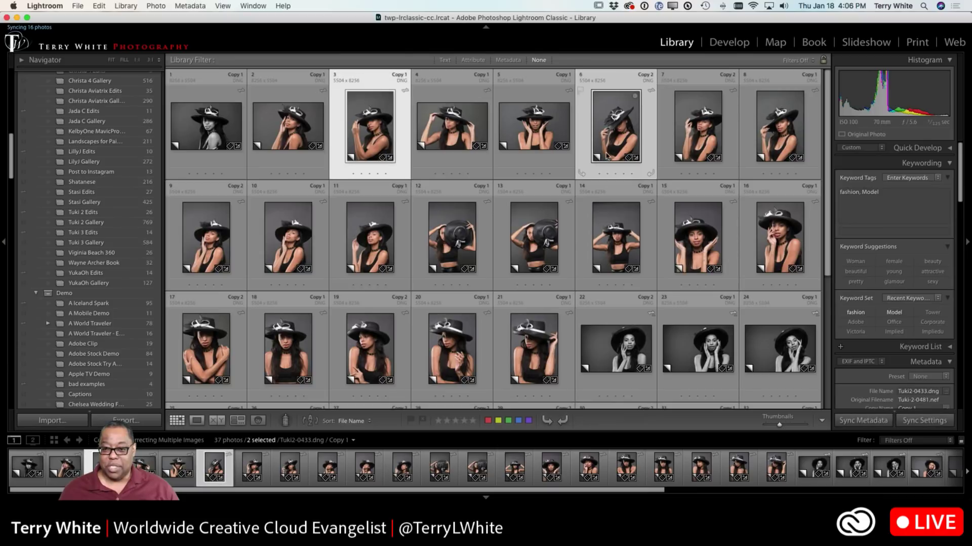
left_click(718, 141, "super")
left_click(772, 144, "super")
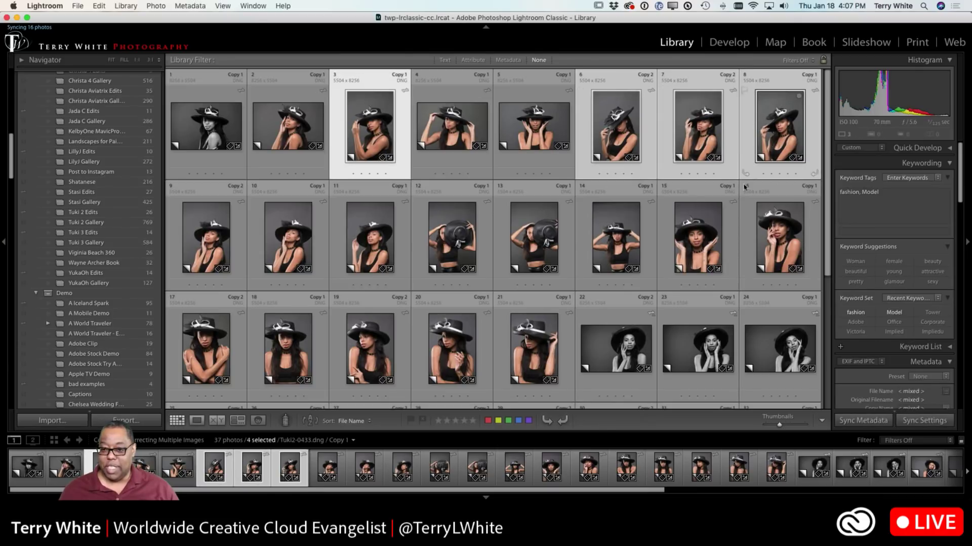
left_click(690, 239, "super")
left_click(616, 238, "super")
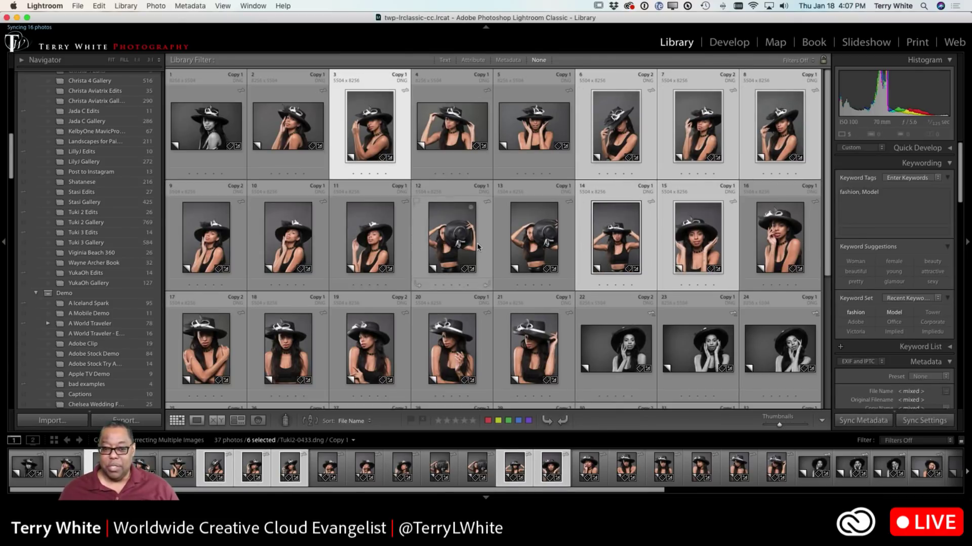
left_click(383, 256, "super")
left_click(287, 259, "super")
left_click(207, 260, "super")
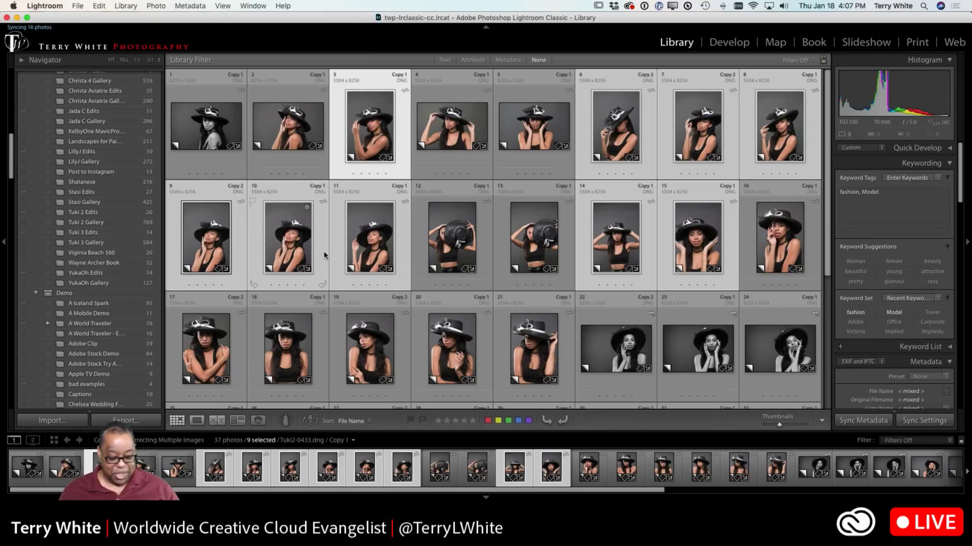
Step: Crop the selected photos to the 4 x 5 / 8 x 10 aspect ratio and move the active image upward inside the crop frame
left_click(727, 42)
key("r")
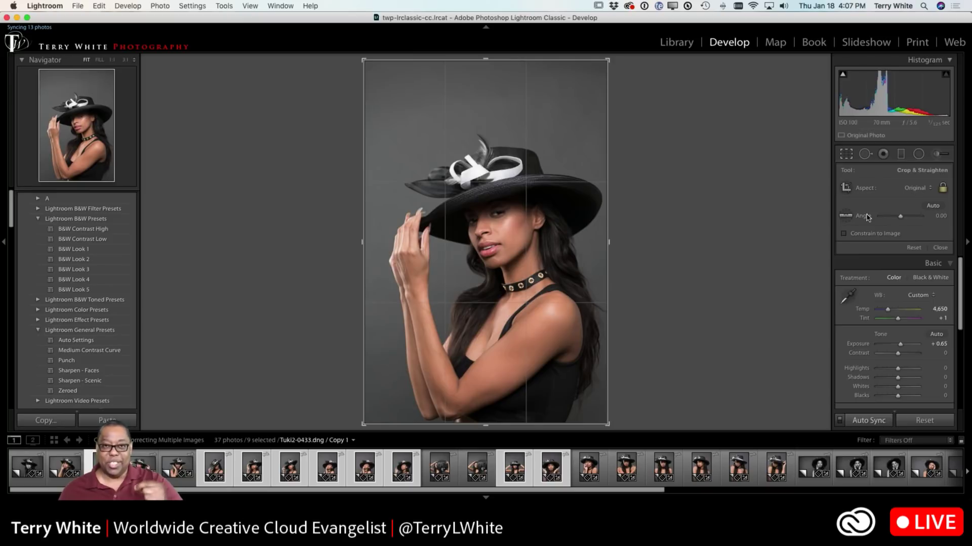
left_click(918, 188)
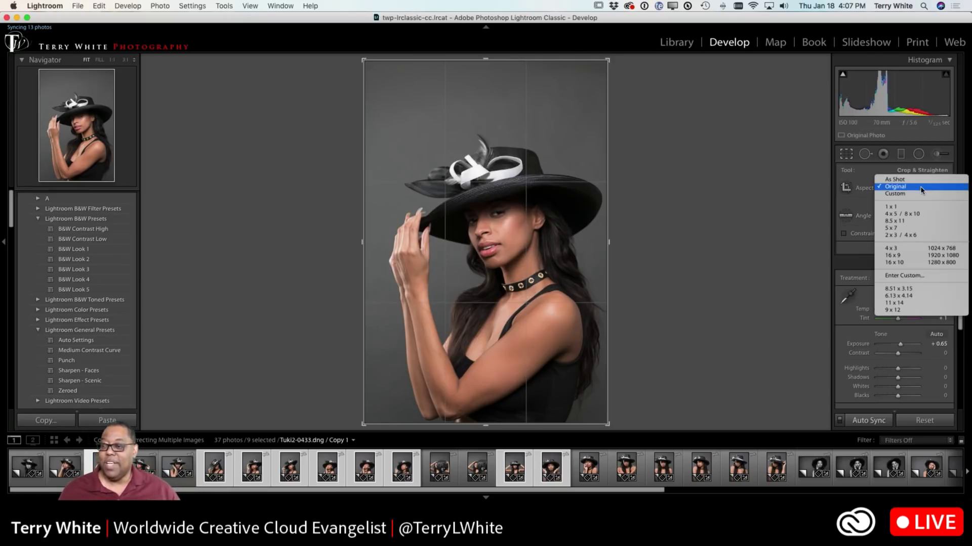
left_click(910, 214)
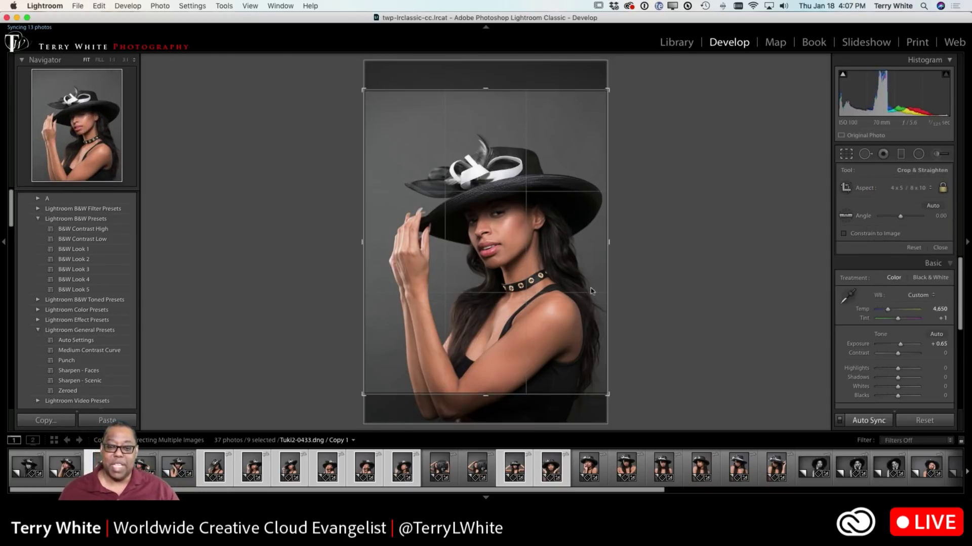
left_click_drag(549, 292, 548, 259)
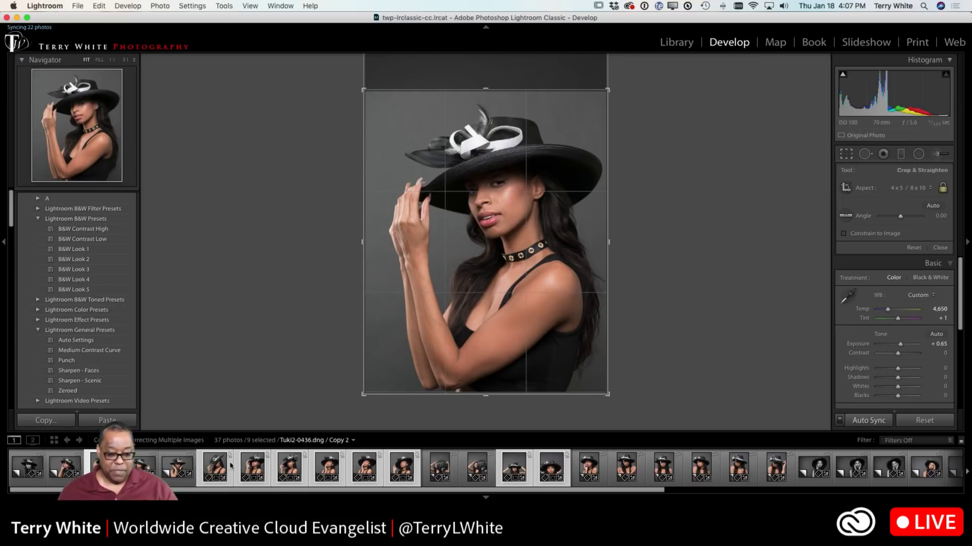
Step: Reposition the crops of photos 14 and 15 individually to cut empty space above the hat, and return to the grid
left_click(485, 471)
left_click(504, 468)
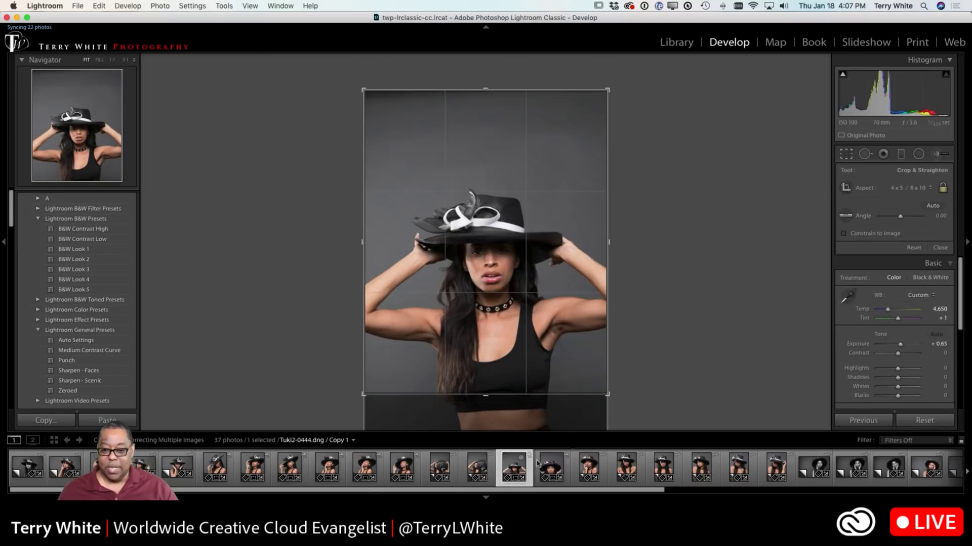
left_click_drag(529, 363, 520, 291)
left_click(547, 469)
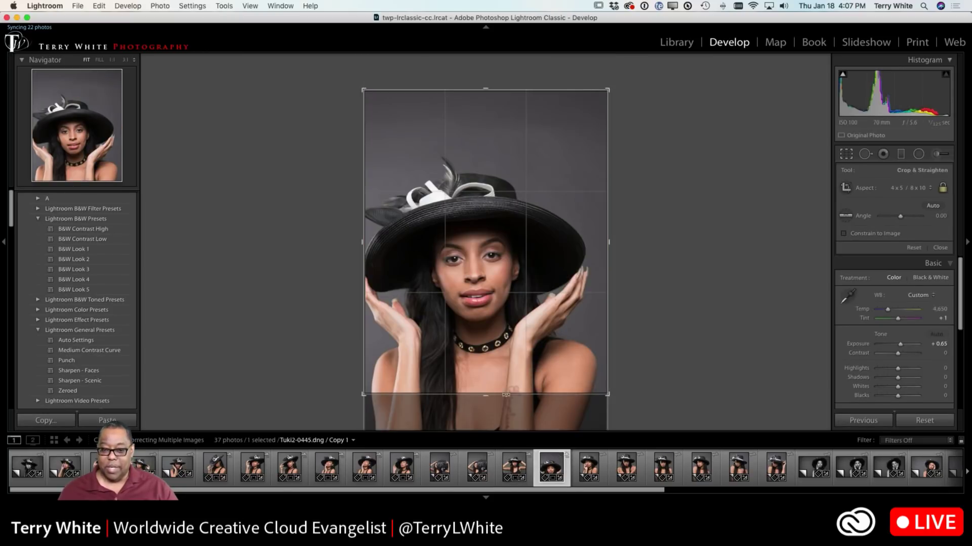
left_click_drag(486, 355, 486, 283)
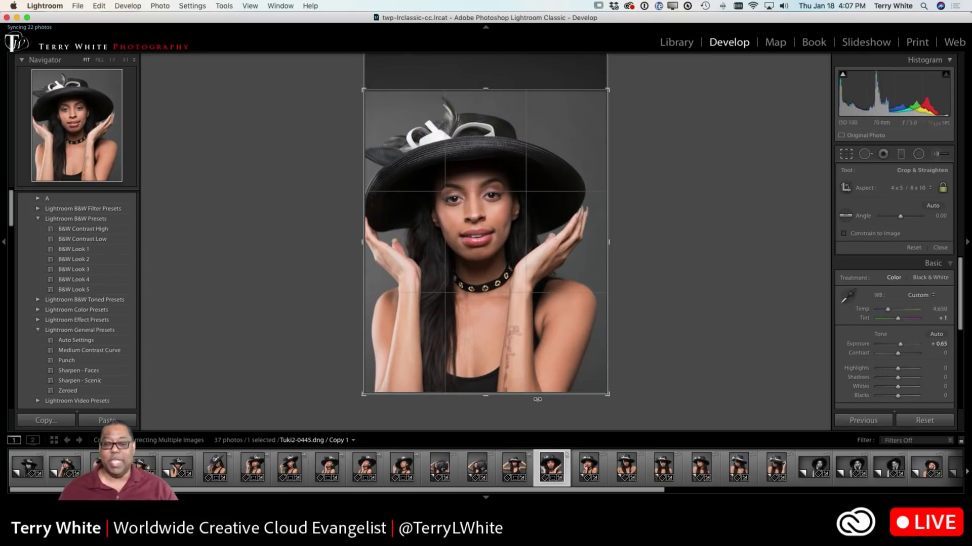
key("super+alt+1")
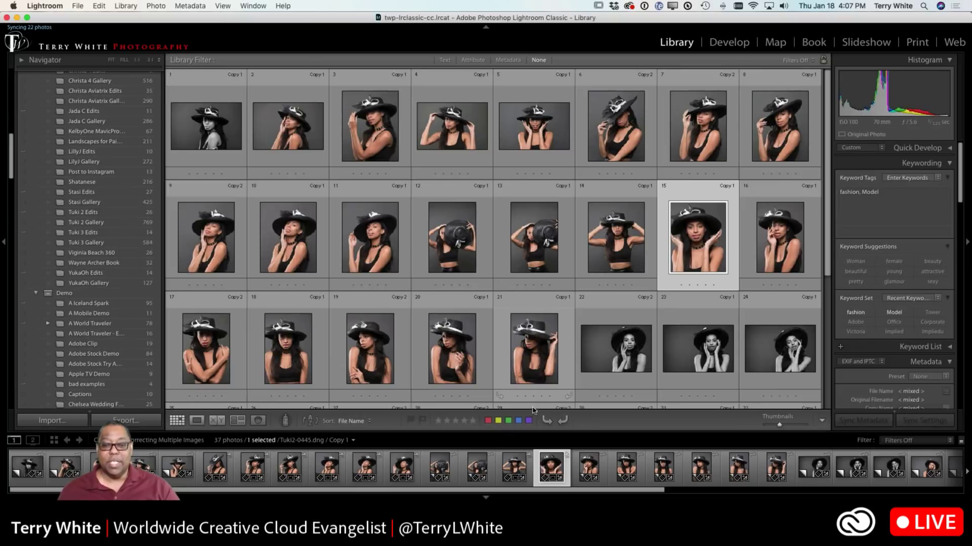
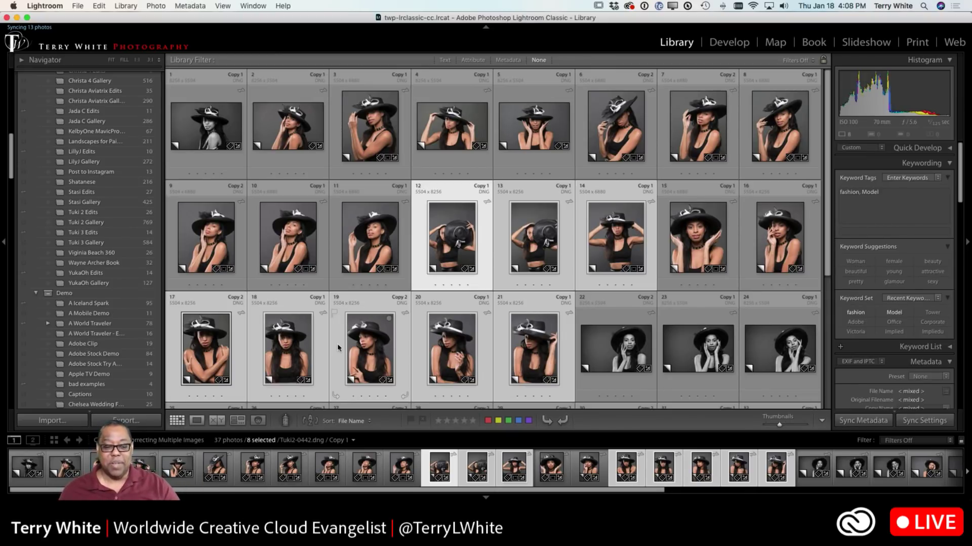
Step: Reduce the current selection to photo 19 alone, and select photos 12 to 14 and 17 to 19 instead
left_click(371, 347)
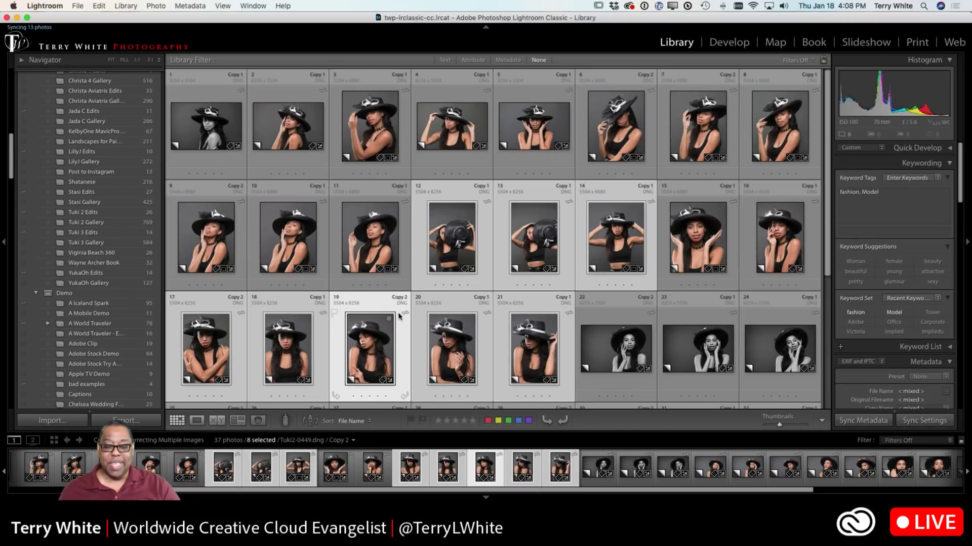
left_click(341, 330)
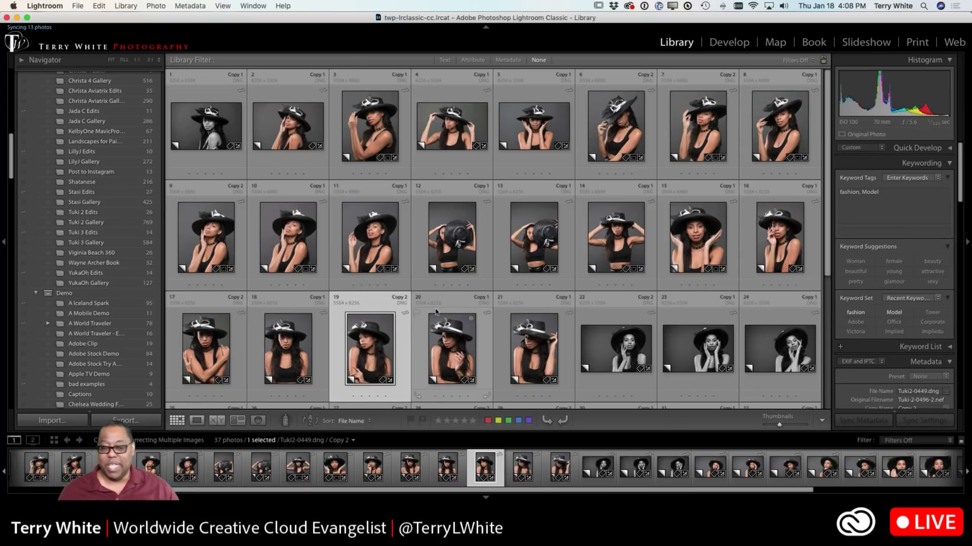
left_click(458, 260)
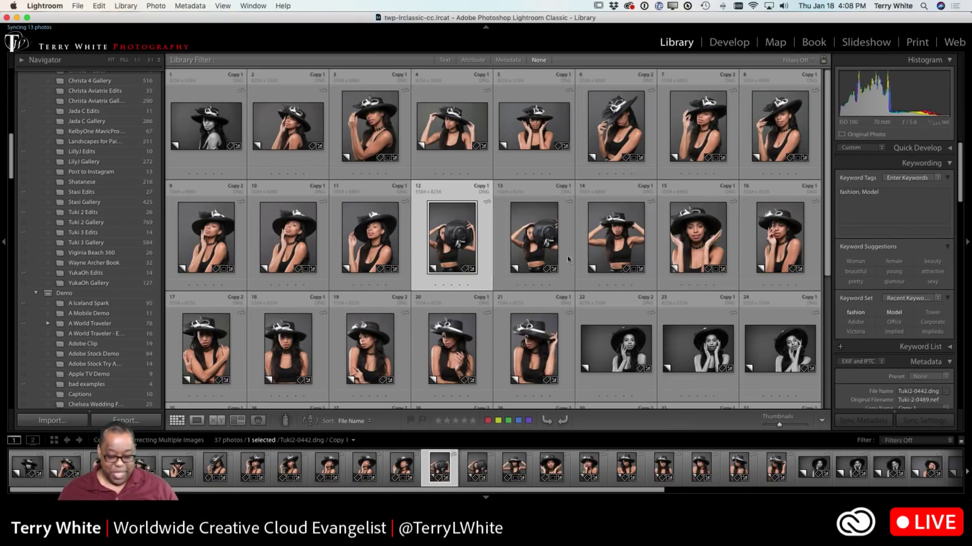
left_click(604, 257, "shift")
left_click(364, 360, "super")
left_click(296, 363, "super")
left_click(215, 362, "super")
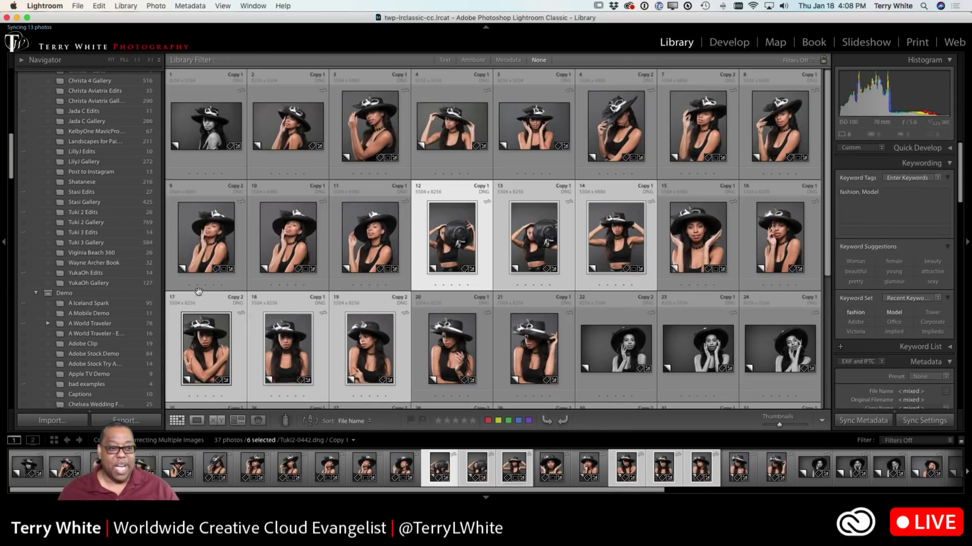
Step: Apply the brown split tone user preset to the six selected photos in Develop and check them in the grid
key("d")
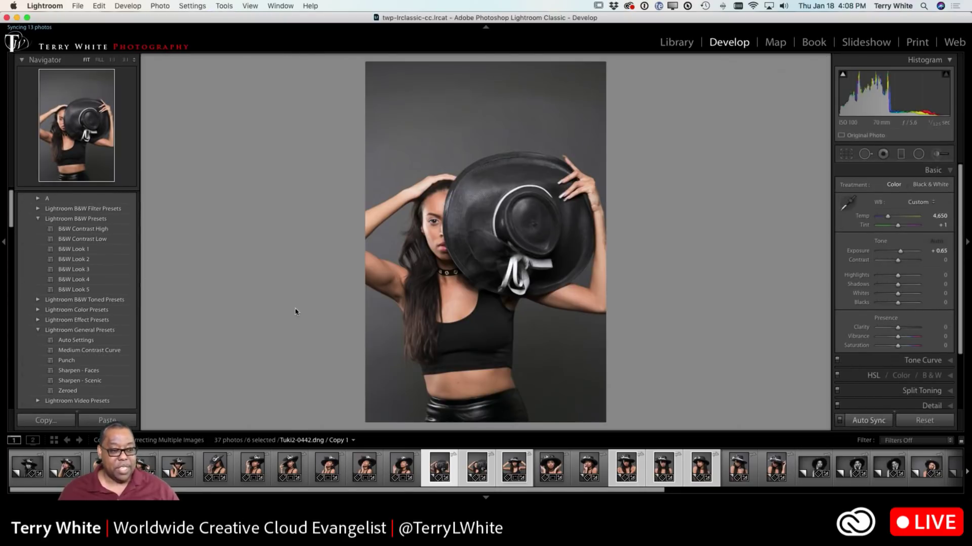
scroll(87, 293, "down", 4)
scroll(82, 295, "up", 1)
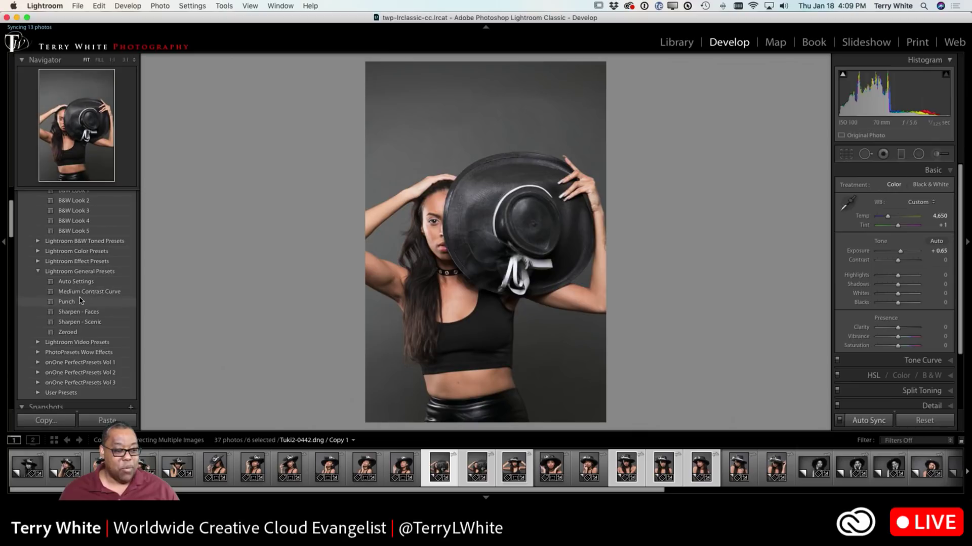
left_click(39, 393)
scroll(117, 347, "down", 8)
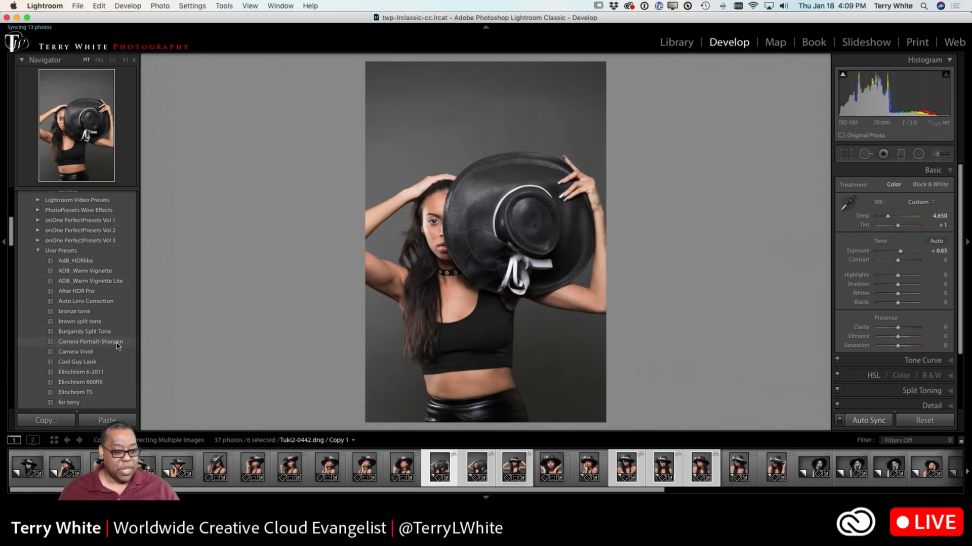
left_click(92, 322)
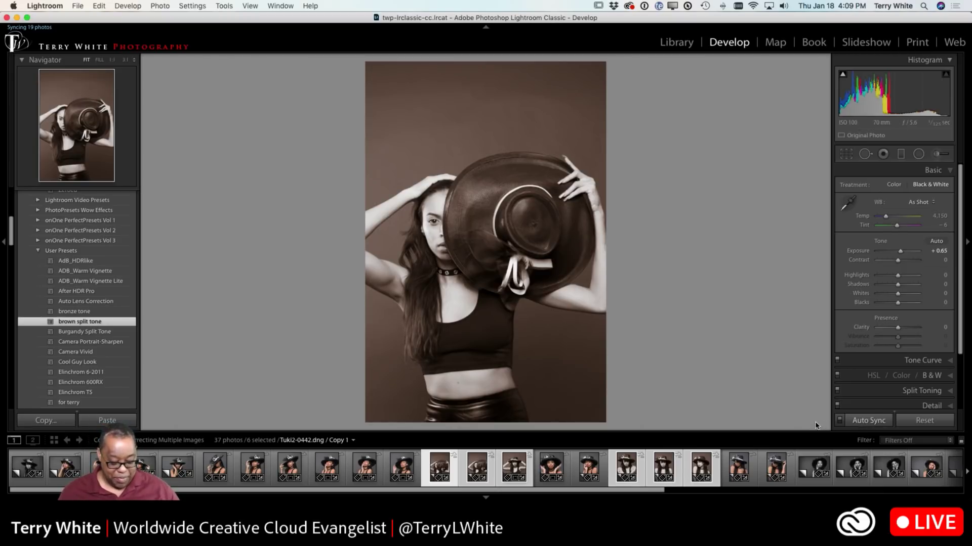
key("g")
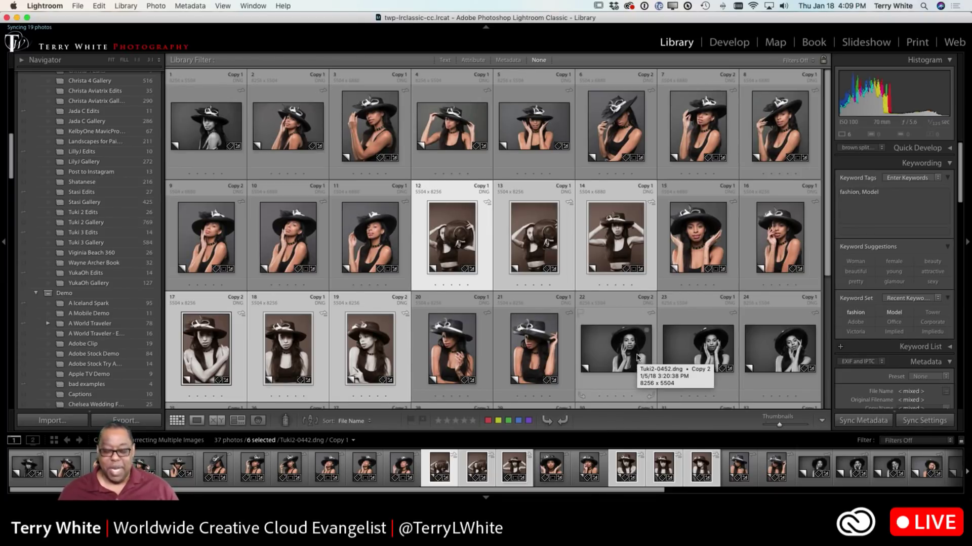
Step: Undo the brown split tone preset on the six selected photos
key("super+z")
key("super+z")
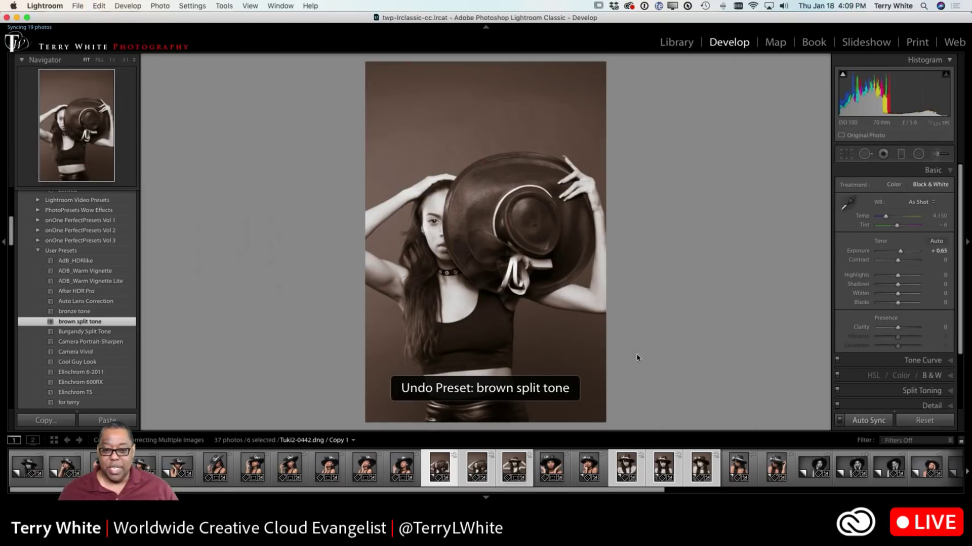
key("super+z")
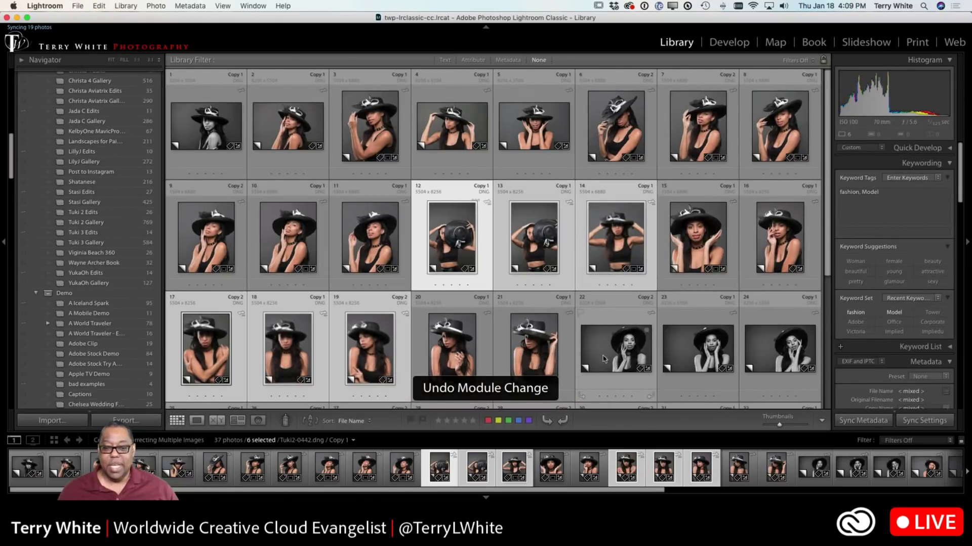
Step: Select only the first black-and-white photo in the grid
left_click(205, 127)
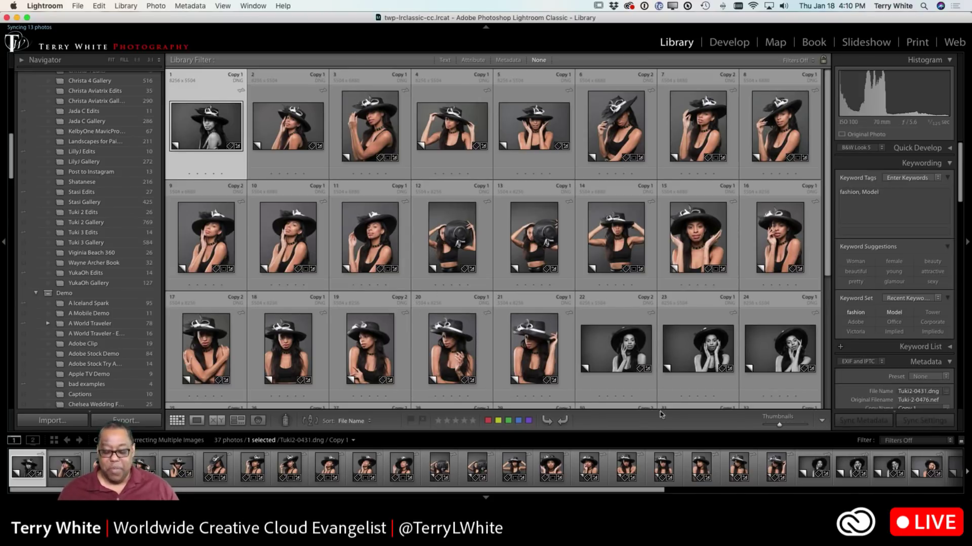
Step: Hide and show the grid toolbar, and toggle the Painter tool off and back on among the toolbar's contents
key("t")
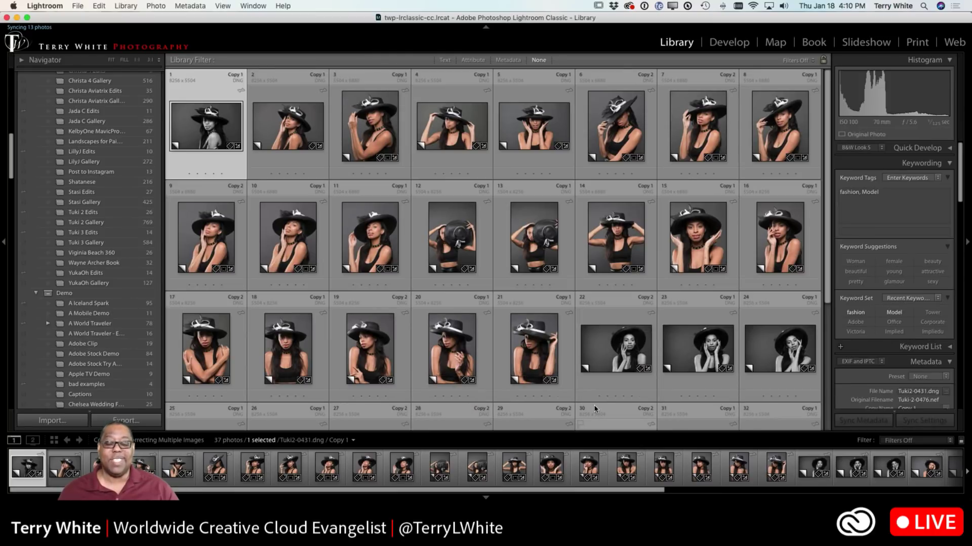
key("t")
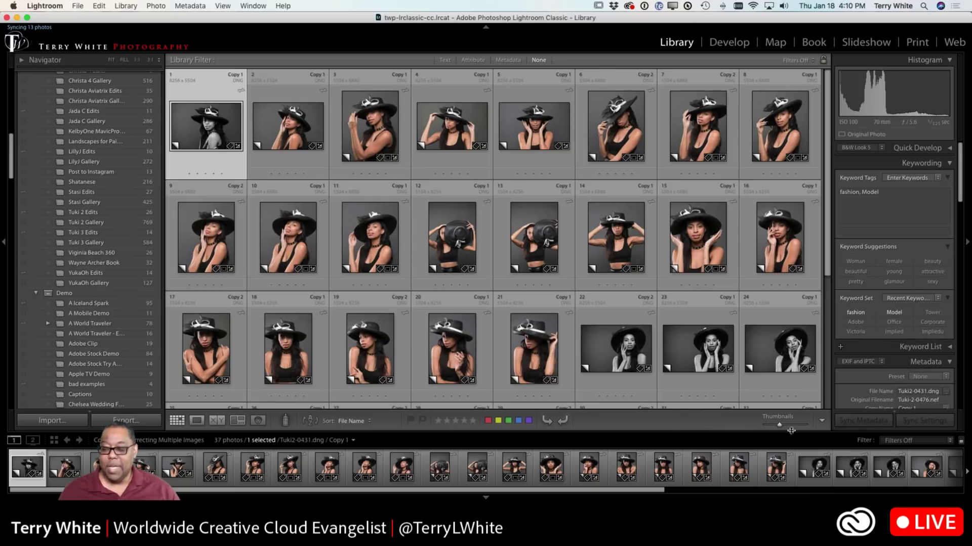
left_click(821, 421)
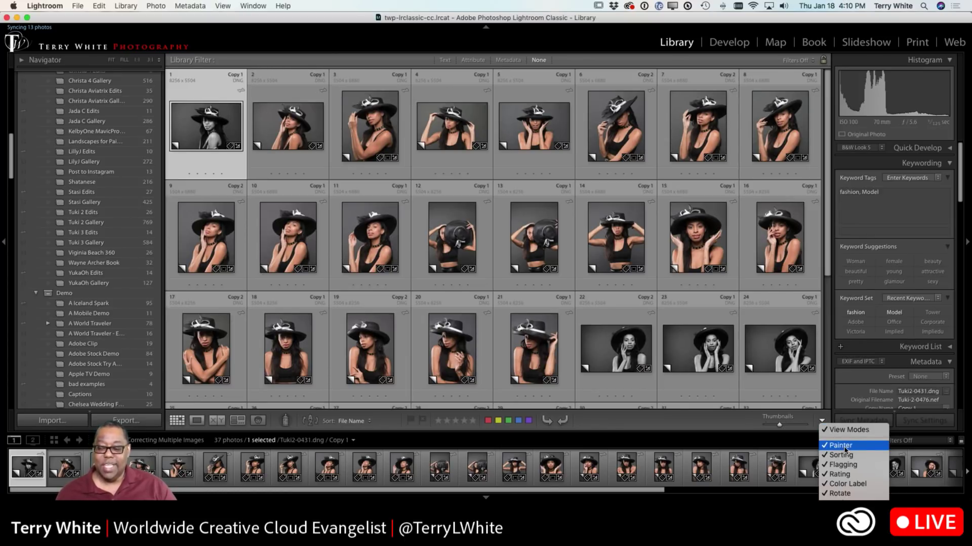
left_click(844, 450)
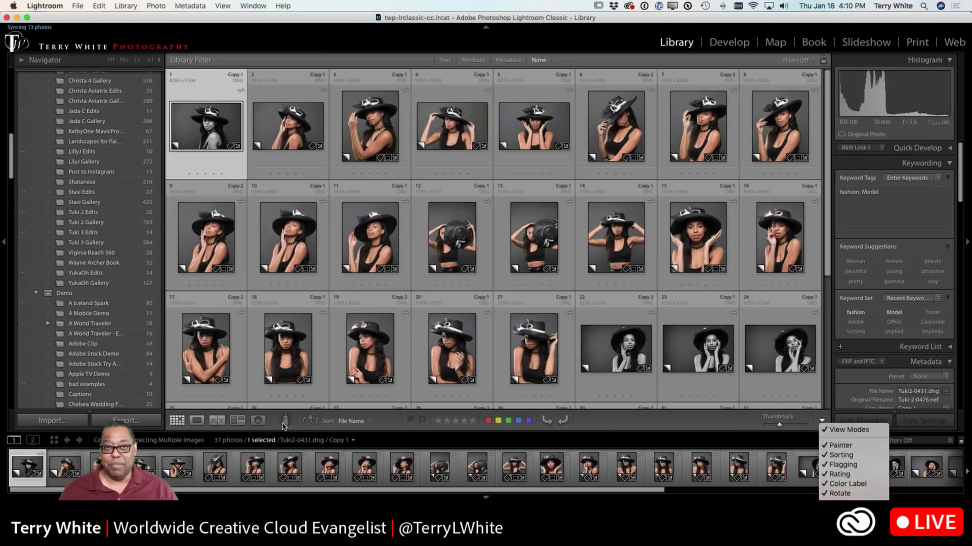
left_click(830, 447)
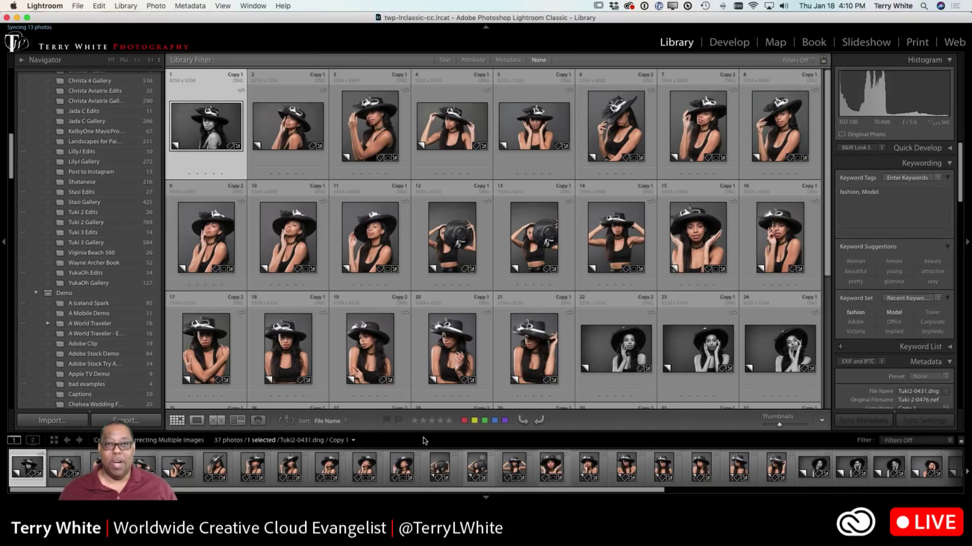
left_click(822, 423)
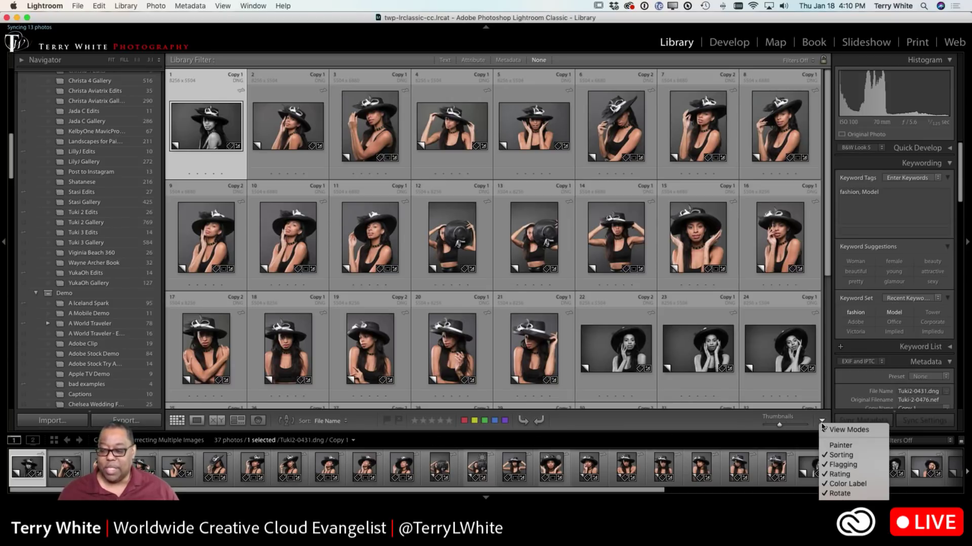
left_click(832, 446)
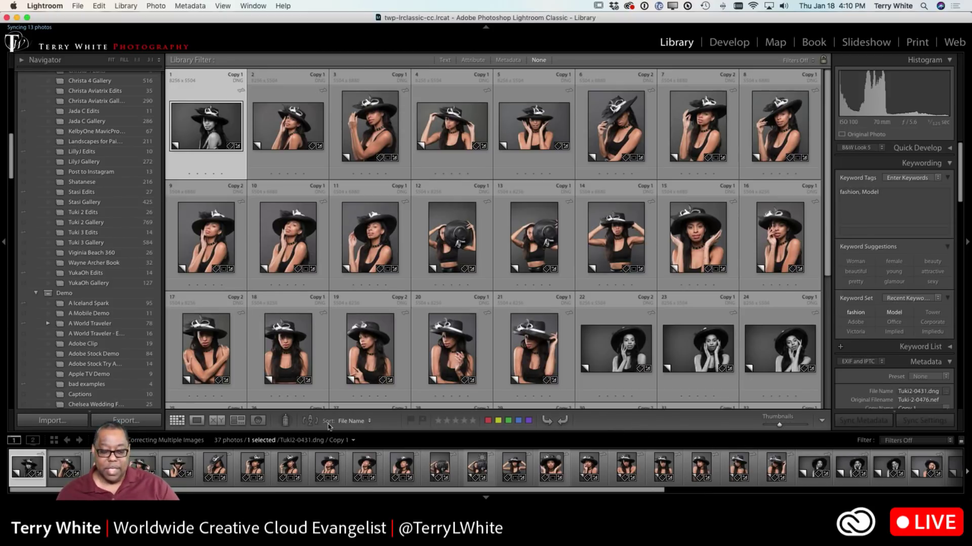
Step: Activate the Painter tool and set it to paint Settings with the brown split tone user preset
left_click(285, 422)
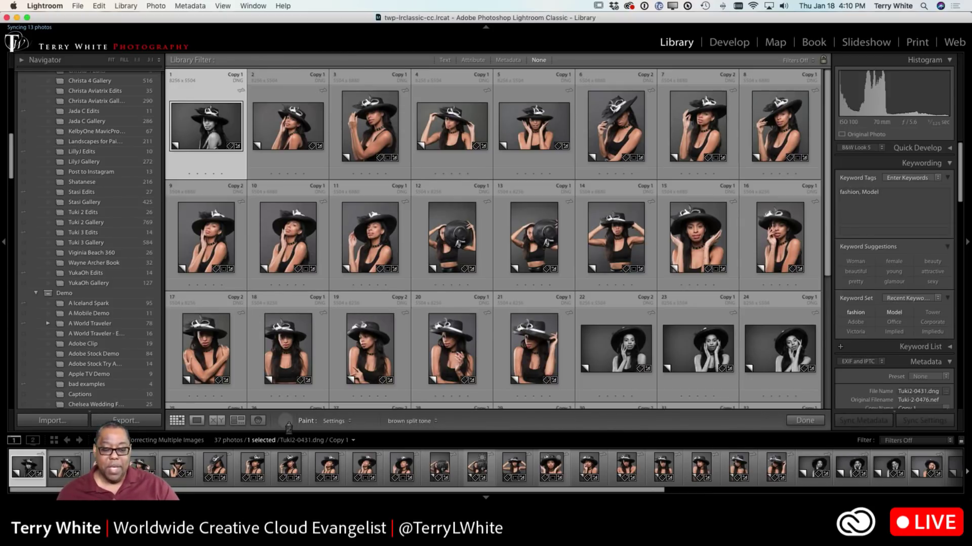
left_click(334, 421)
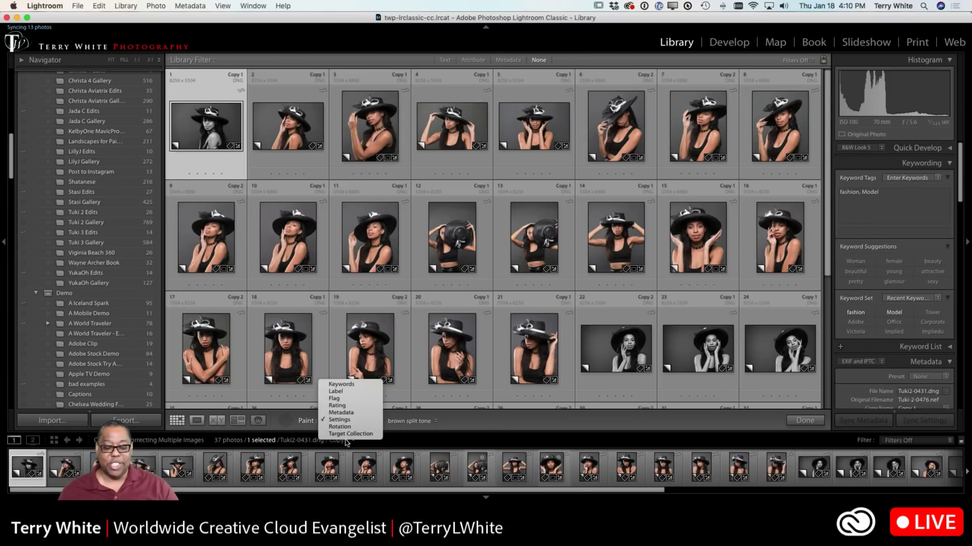
left_click(347, 420)
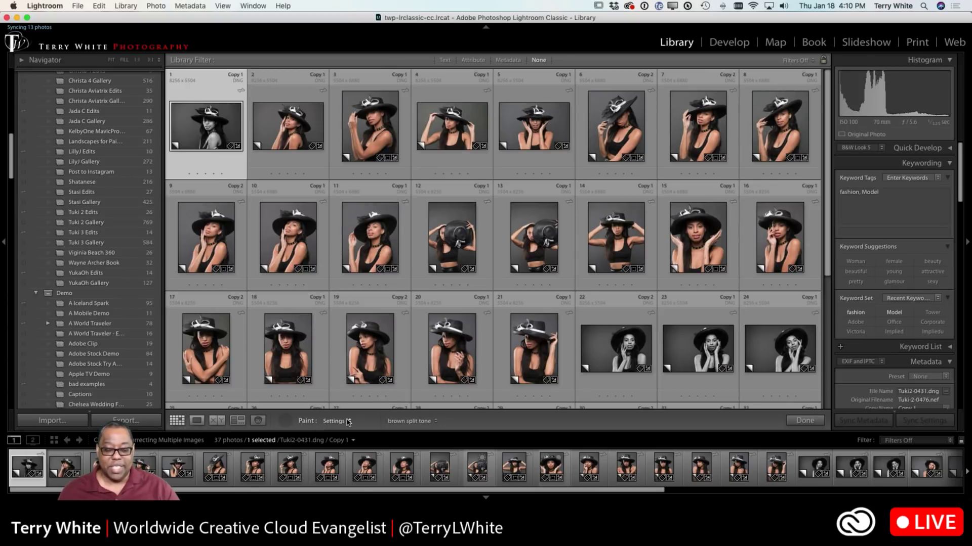
left_click(406, 423)
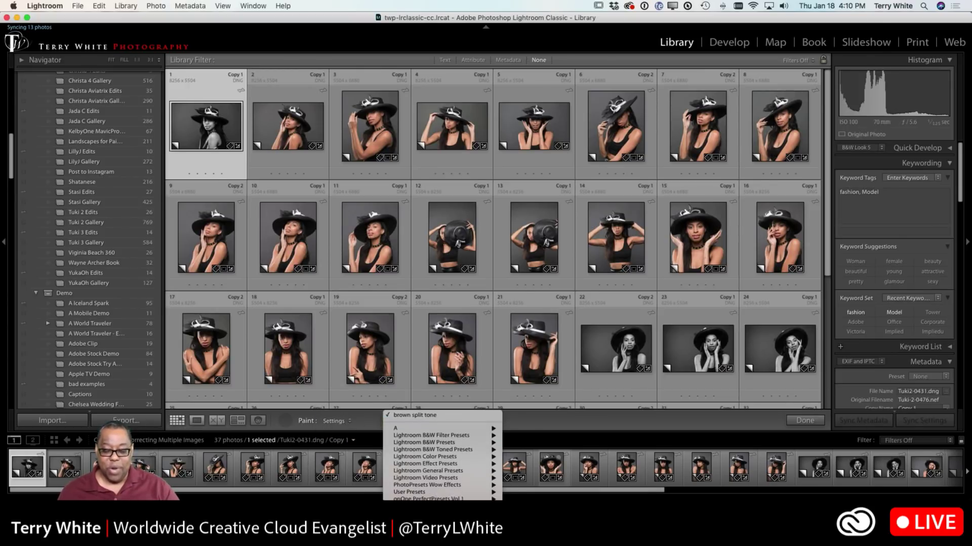
mouse_move(435, 492)
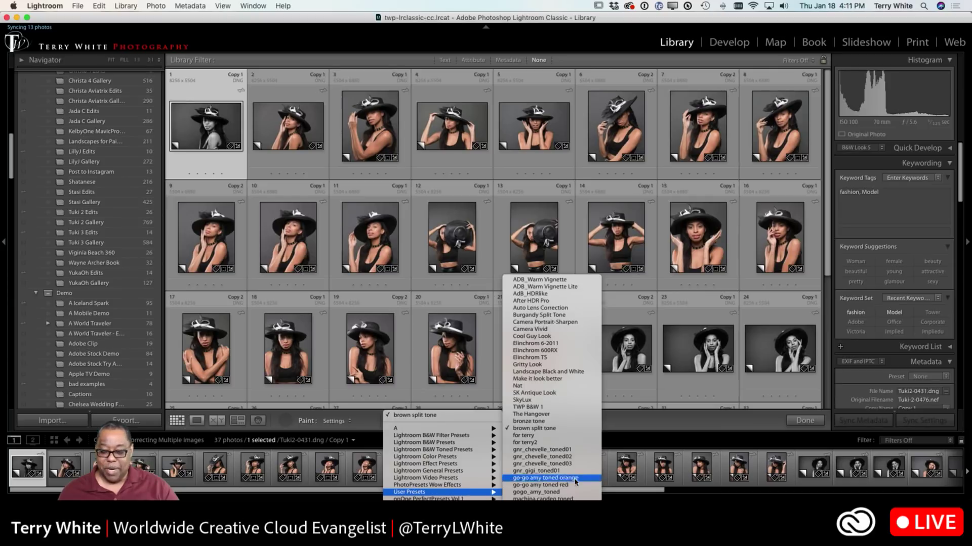
left_click(539, 430)
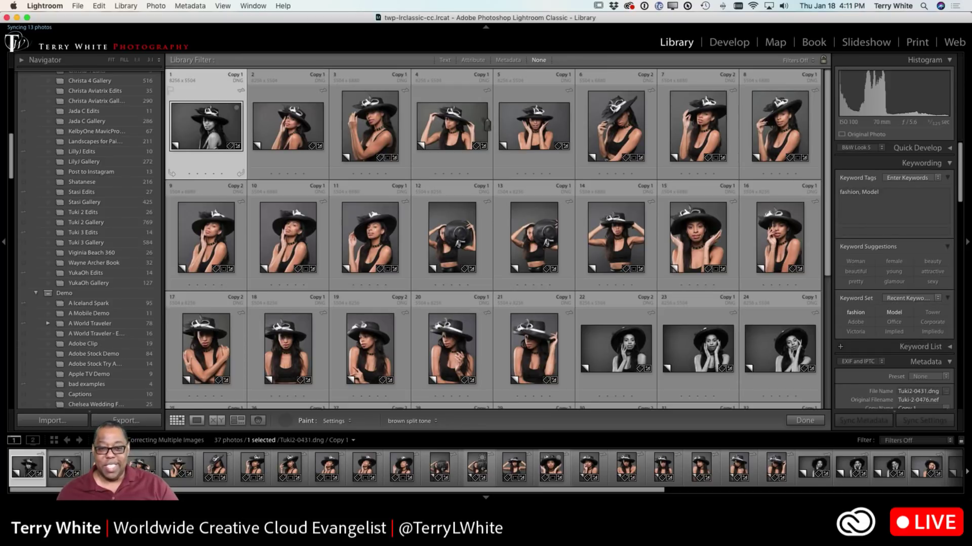
Step: Paint the brown split tone preset onto photos 1 to 5, 11, 19, 20, 22 to 24 and 26 to 29
left_click_drag(529, 129, 231, 130)
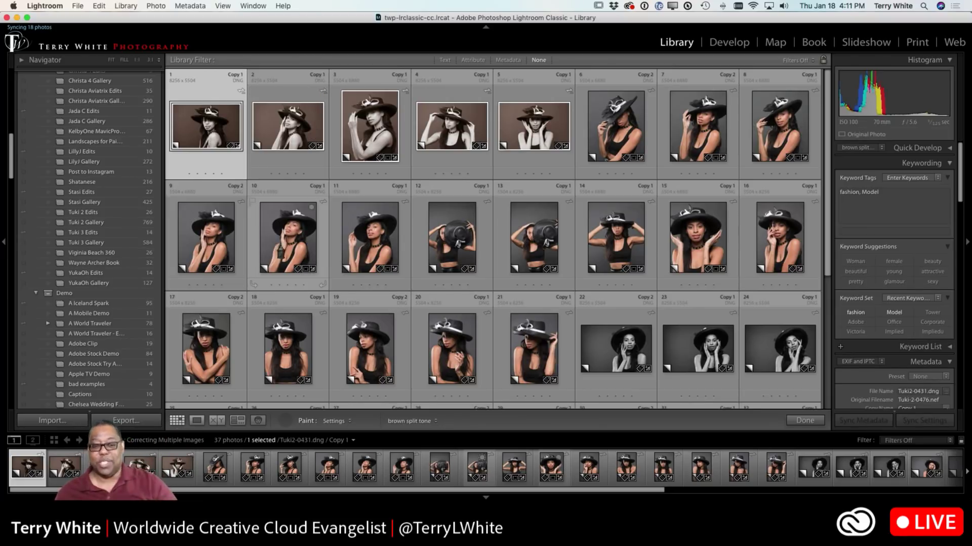
mouse_move(372, 245)
left_mouse_down()
mouse_move(403, 284)
mouse_move(385, 349)
mouse_move(471, 318)
left_mouse_up()
left_click_drag(615, 362, 752, 356)
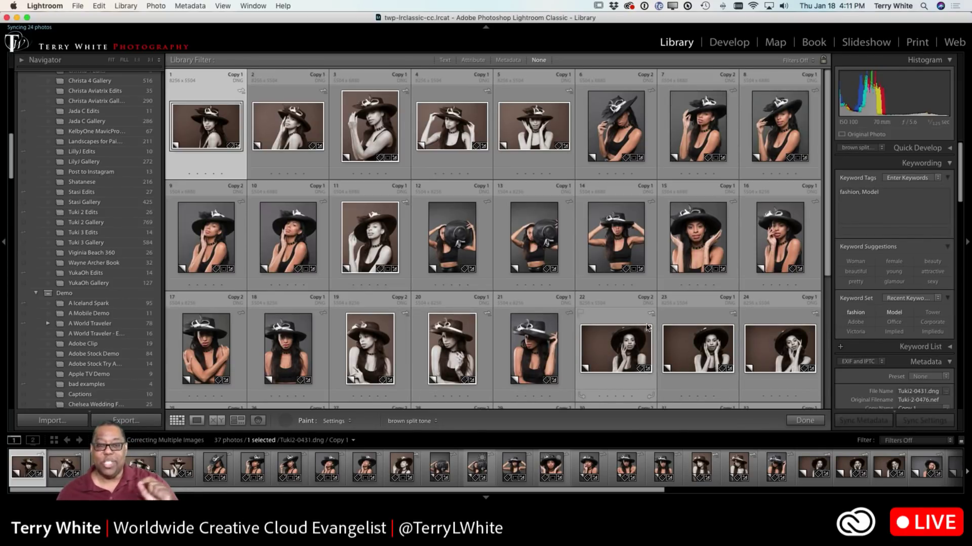
scroll(648, 328, "down", 5)
mouse_move(298, 331)
left_mouse_down()
mouse_move(532, 331)
mouse_move(516, 411)
left_mouse_up()
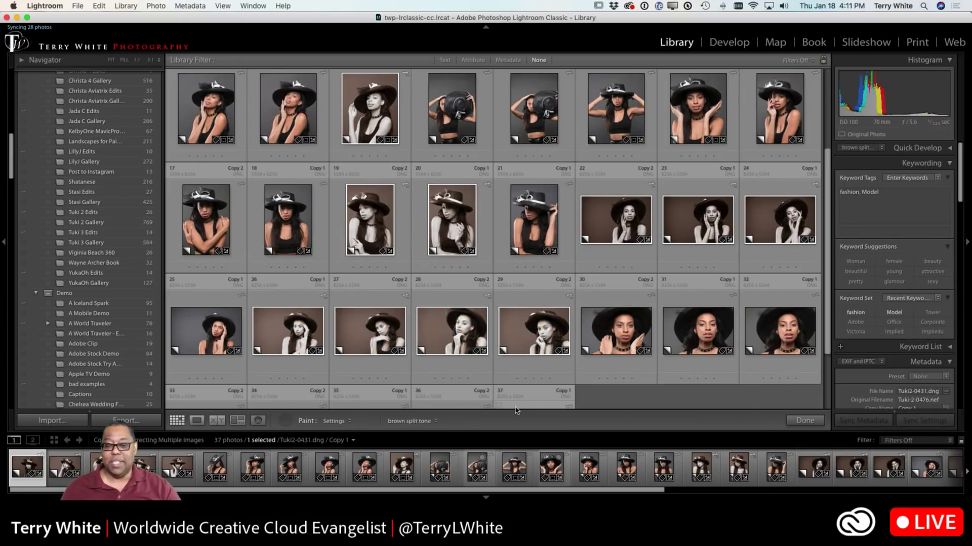
scroll(530, 376, "up", 3)
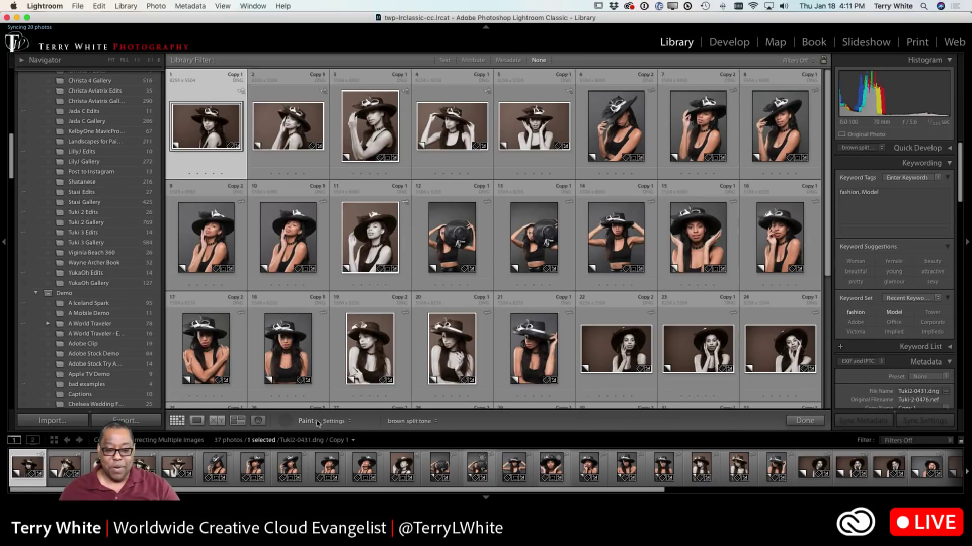
Step: Restart the Painter tool and set it to paint Rotation with the Flip Horizontal option
left_click(286, 421)
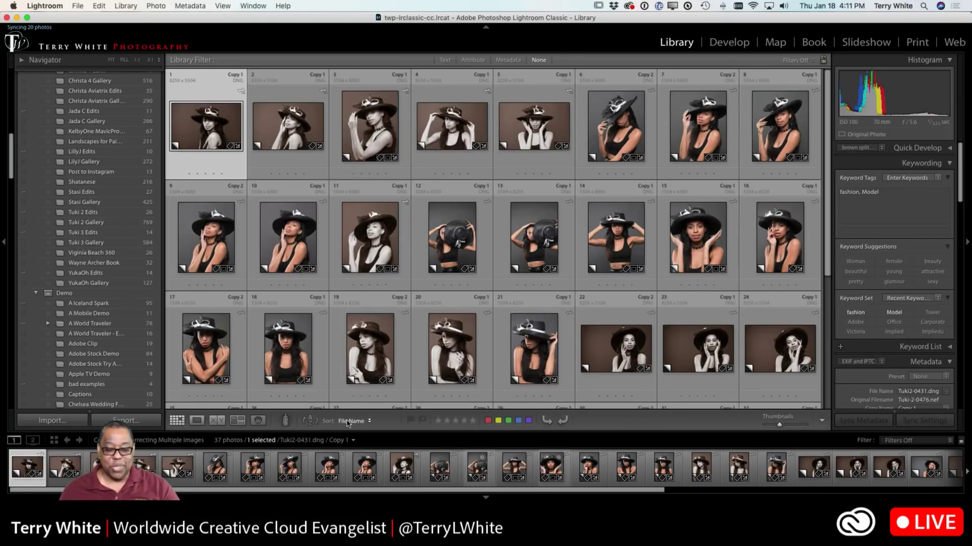
left_click(288, 423)
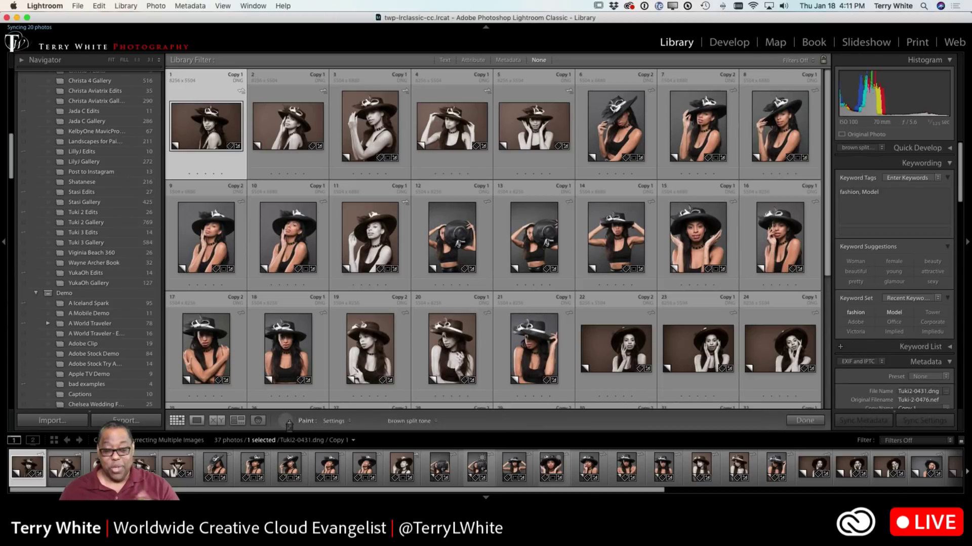
left_click(343, 422)
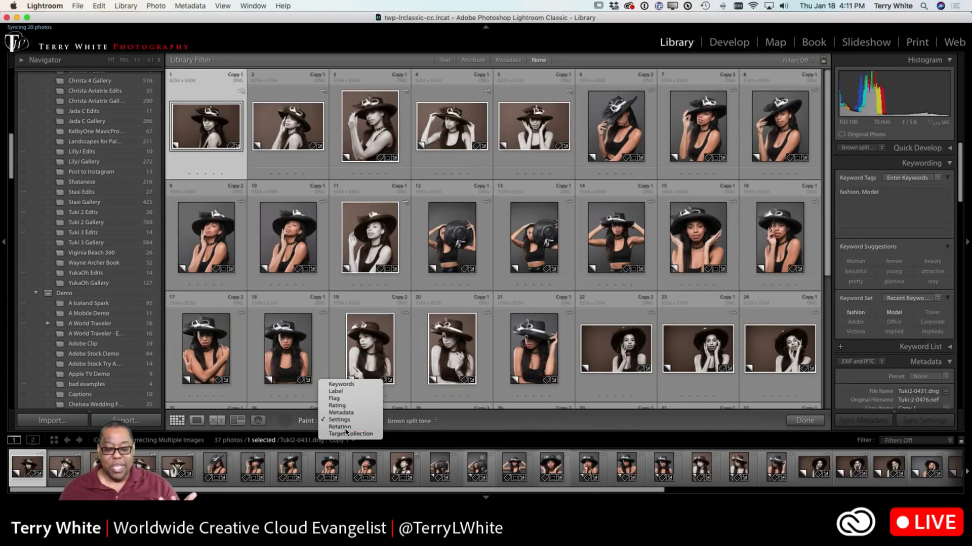
left_click(339, 426)
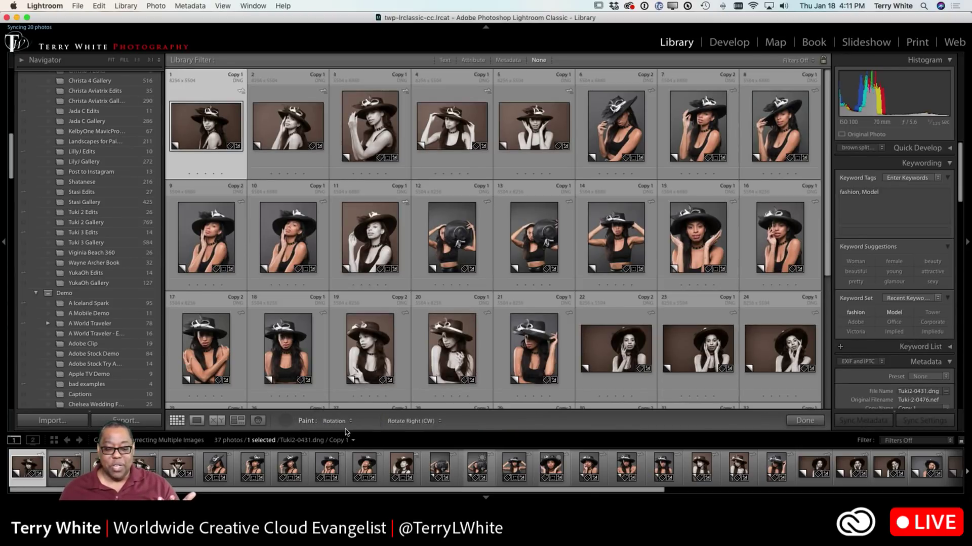
left_click(416, 424)
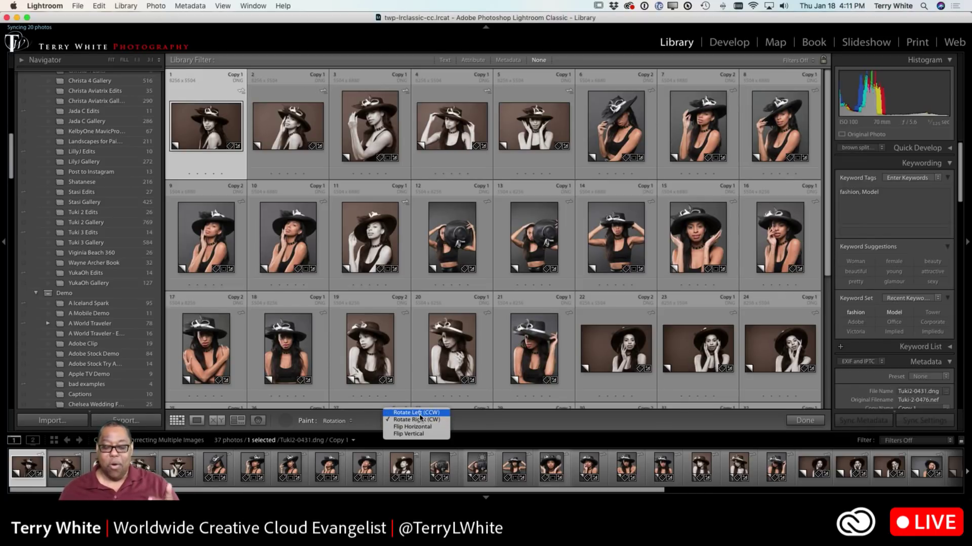
left_click(418, 428)
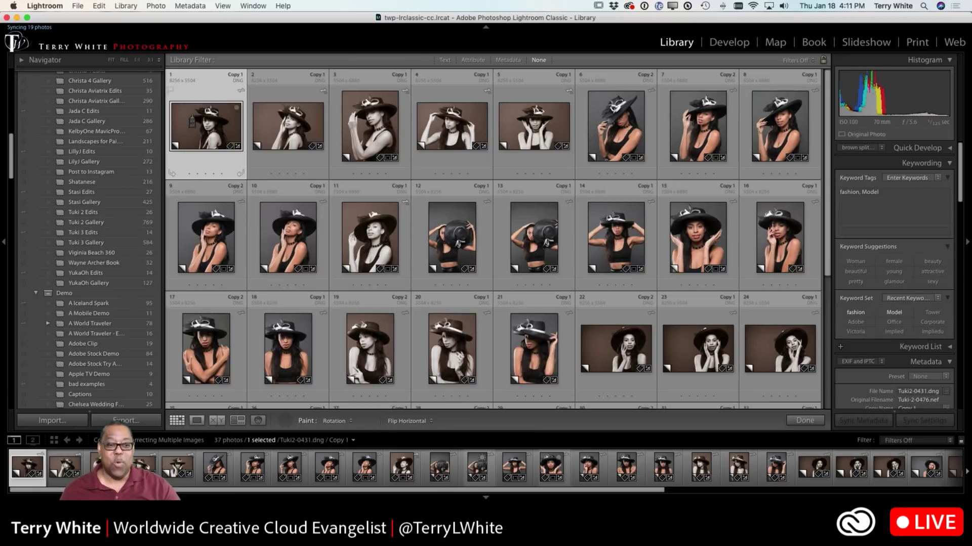
Step: Paint the horizontal flip across photos 1 to 16, part of the third row, and photos 26 to 29
mouse_move(205, 124)
left_mouse_down()
mouse_move(428, 141)
mouse_move(412, 151)
mouse_move(779, 141)
mouse_move(768, 208)
mouse_move(534, 238)
mouse_move(288, 237)
mouse_move(195, 260)
left_mouse_up()
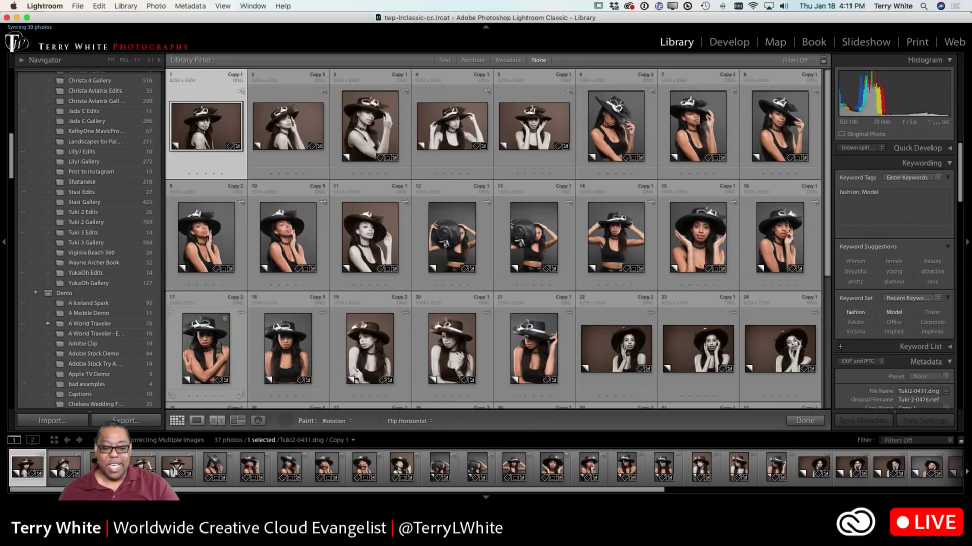
left_click_drag(389, 318, 810, 329)
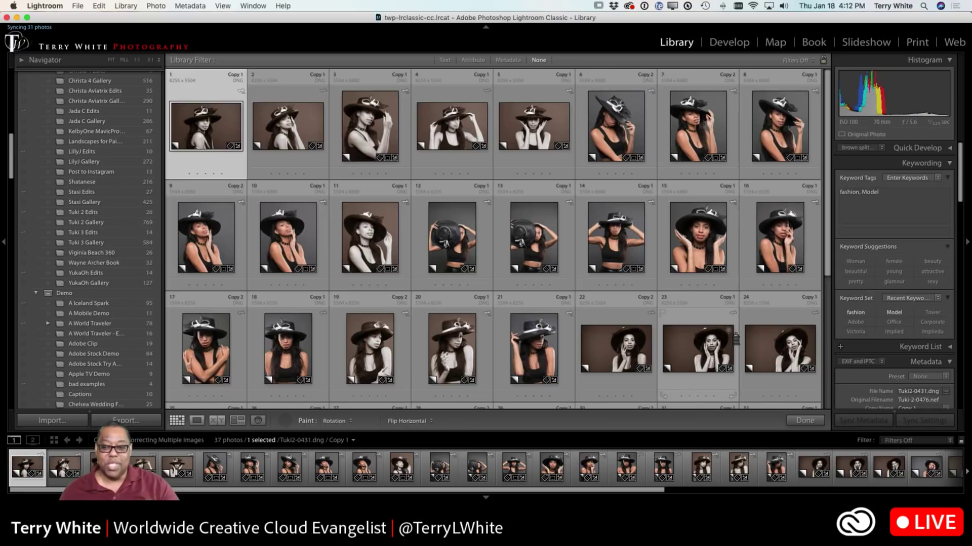
scroll(730, 337, "down", 3)
scroll(730, 337, "down", 4)
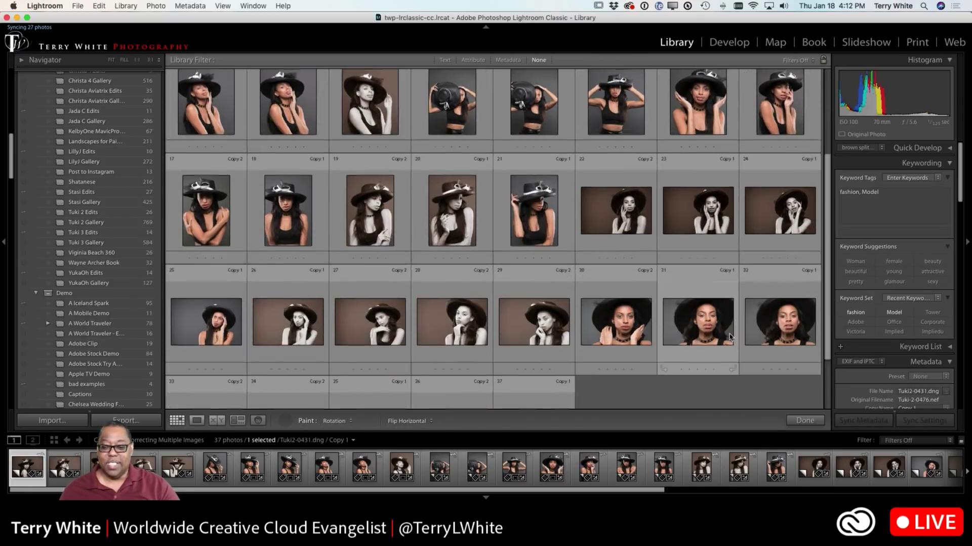
left_click_drag(304, 294, 541, 293)
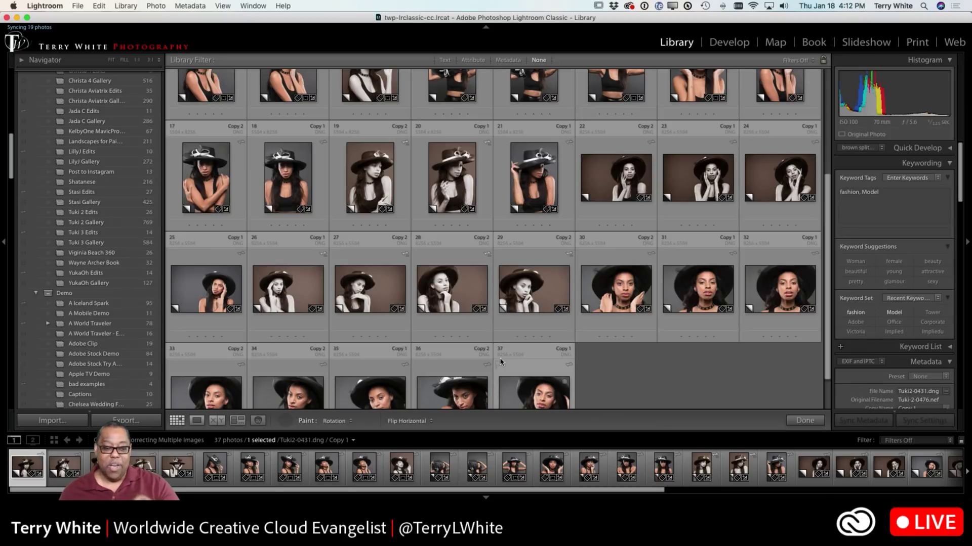